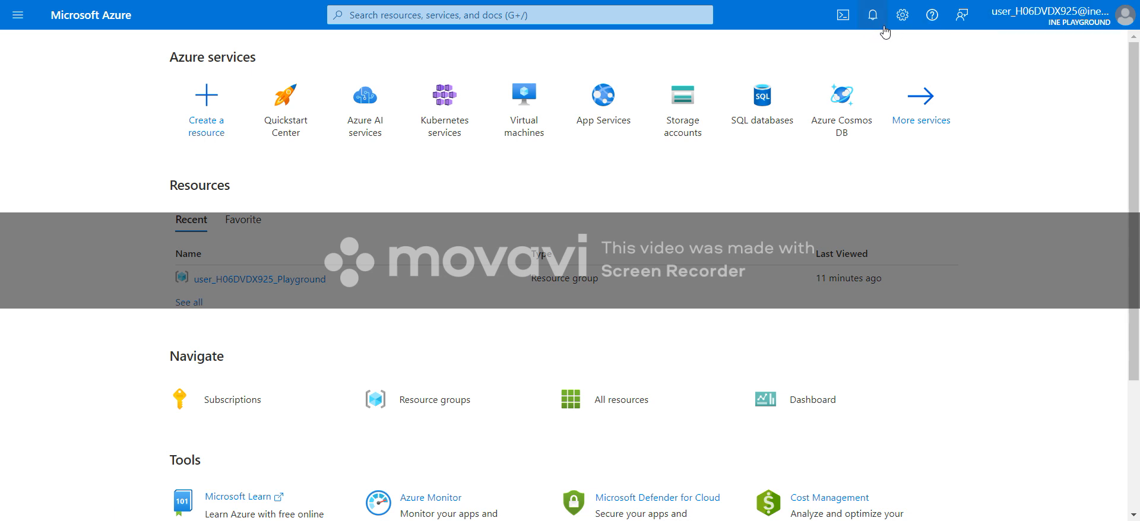
# Look through the portal settings, the support and troubleshooting options, and the feedback form, and return to the portal home page.
pyautogui.click(903, 23)
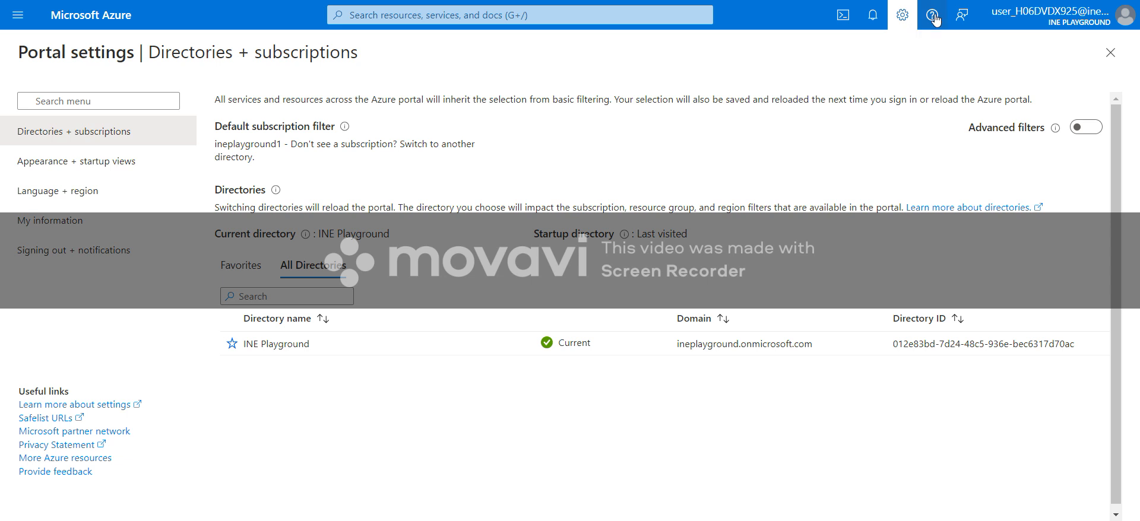
pyautogui.click(932, 18)
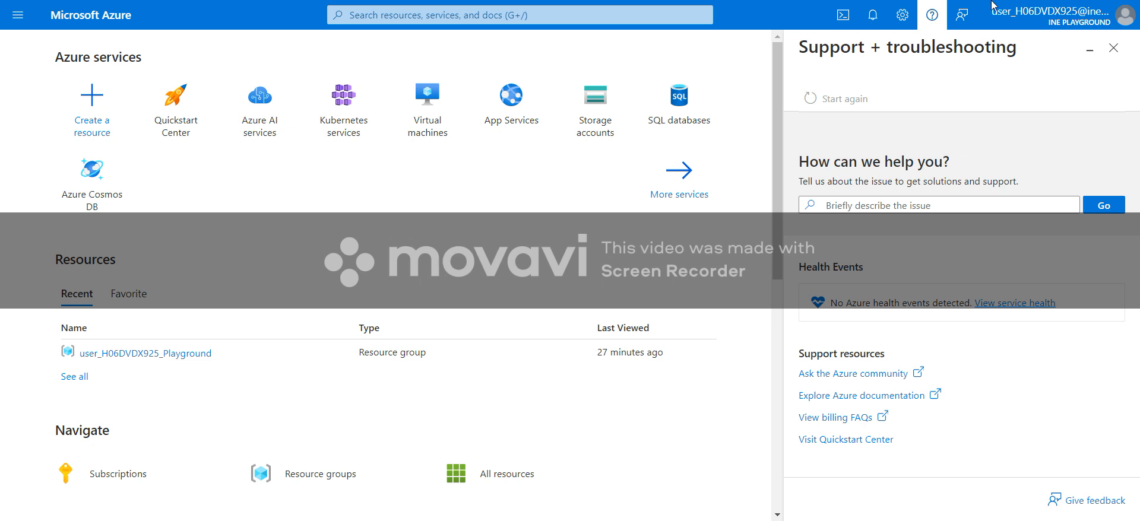
pyautogui.click(962, 16)
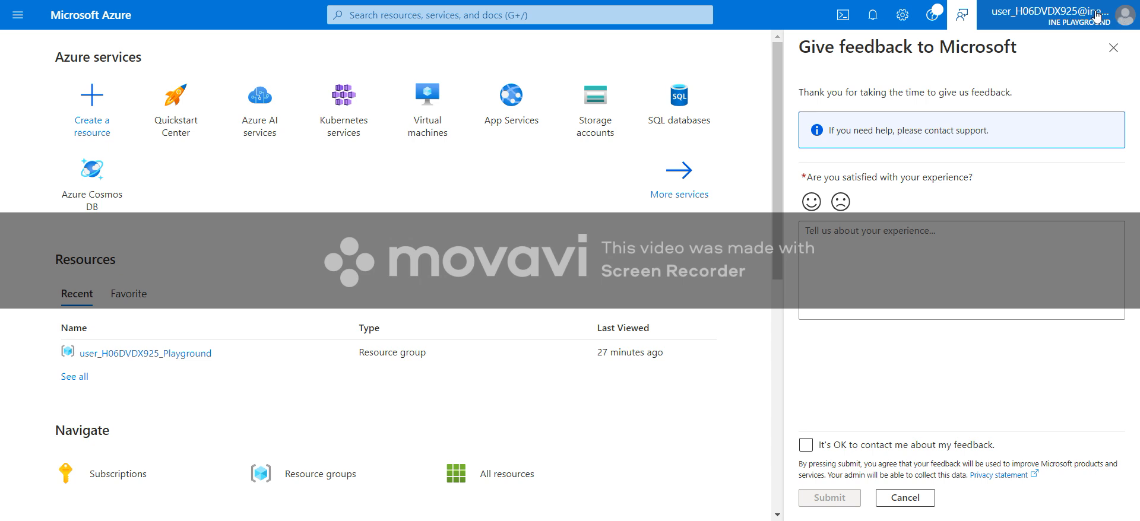
pyautogui.moveTo(1070, 12)
pyautogui.click(1113, 47)
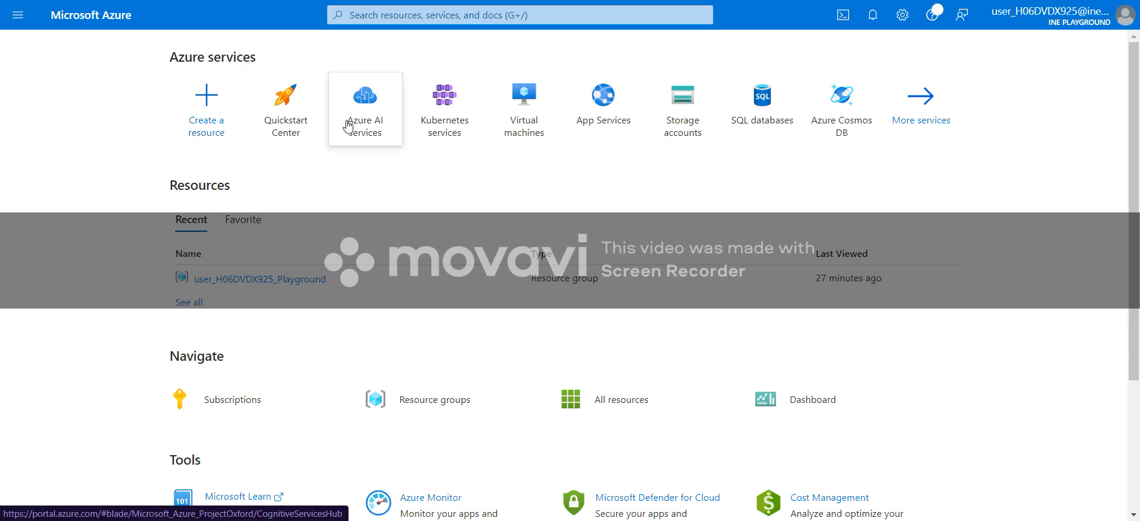
pyautogui.moveTo(522, 145)
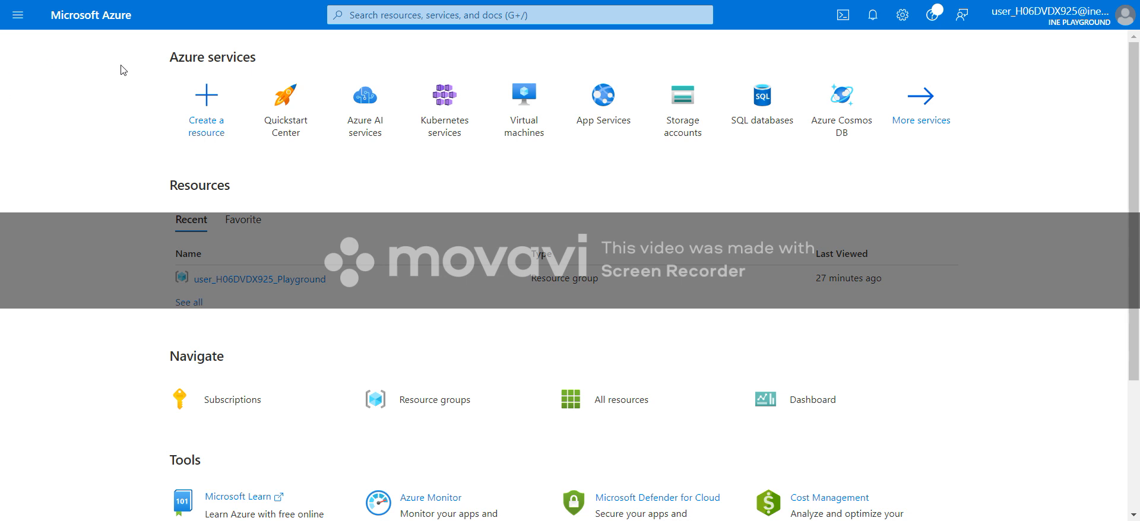
# Start creating a new virtual machine resource and bring up its project and instance details.
pyautogui.click(18, 15)
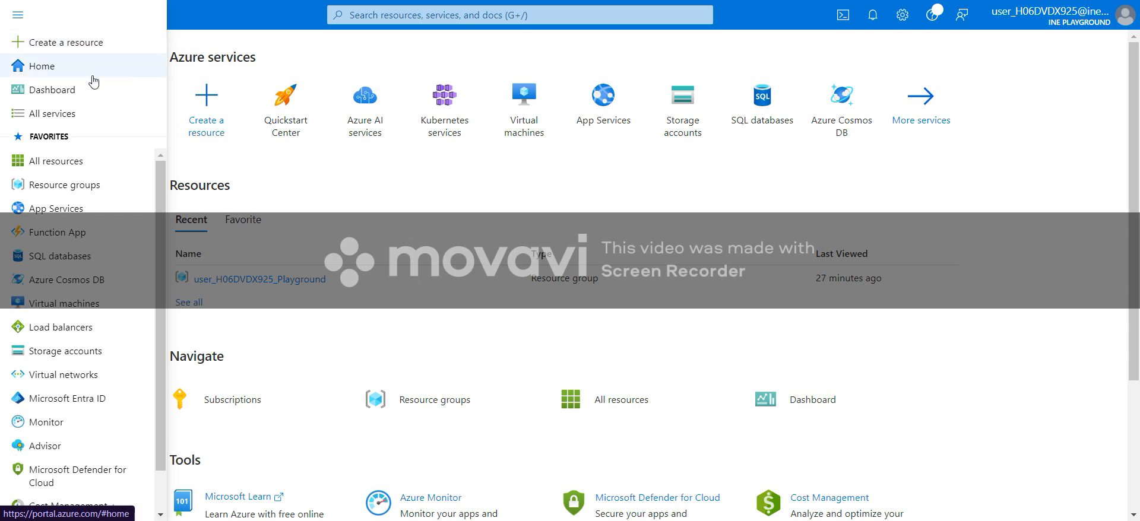
pyautogui.click(190, 107)
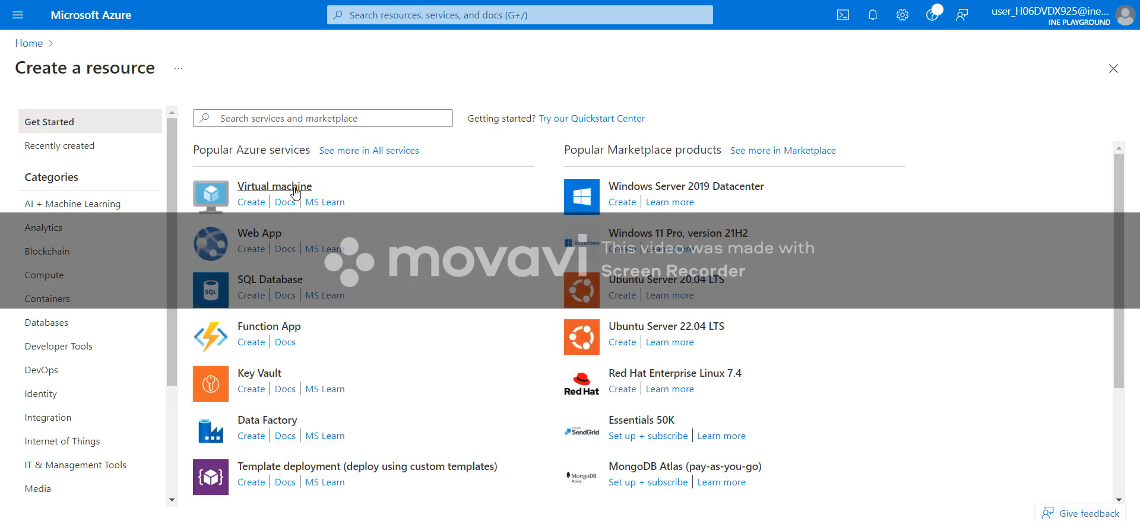
pyautogui.click(210, 196)
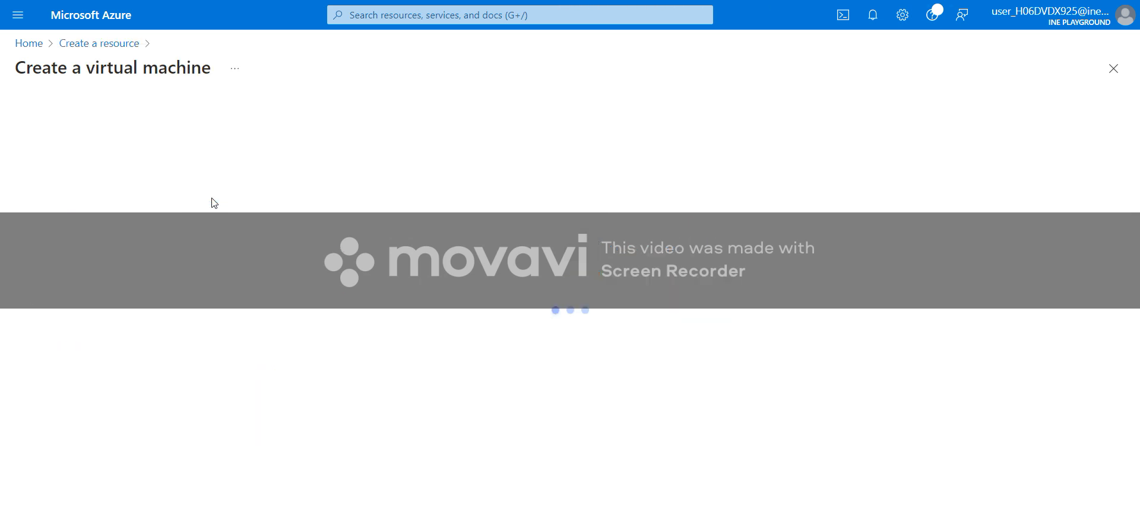
pyautogui.scroll(-3, 244, 196)
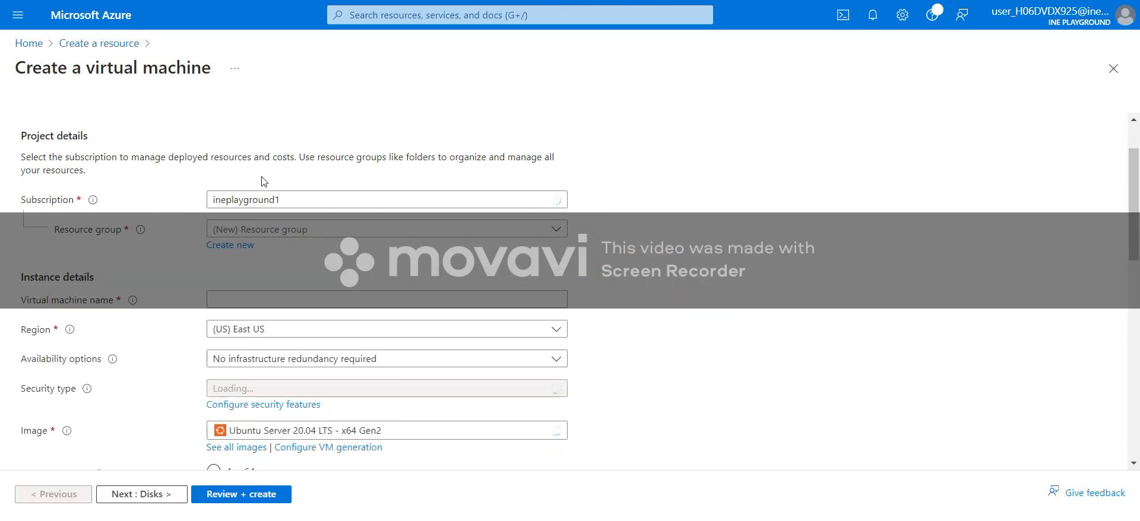
pyautogui.scroll(3, 252, 183)
pyautogui.scroll(-3, 252, 183)
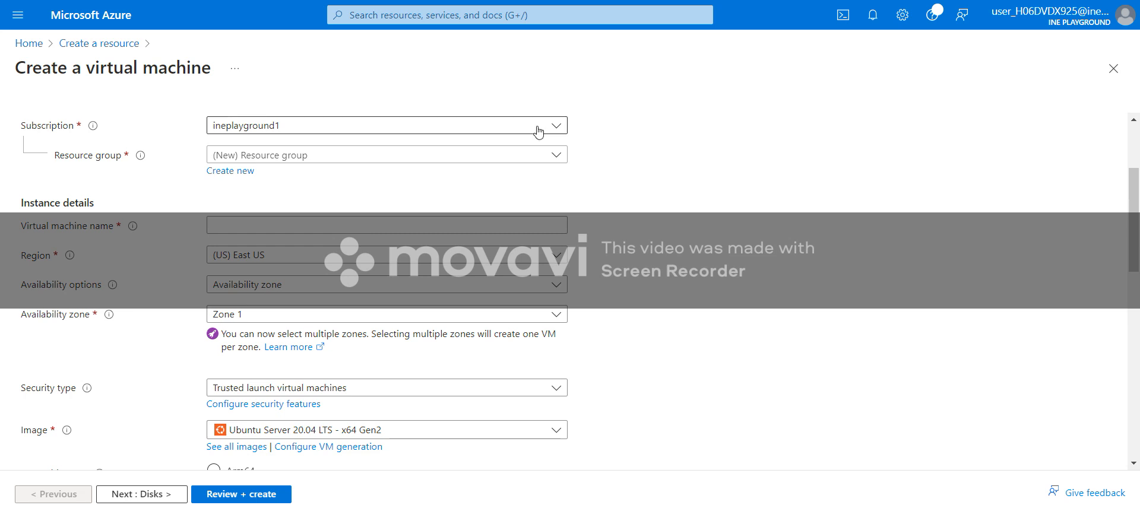
pyautogui.click(343, 226)
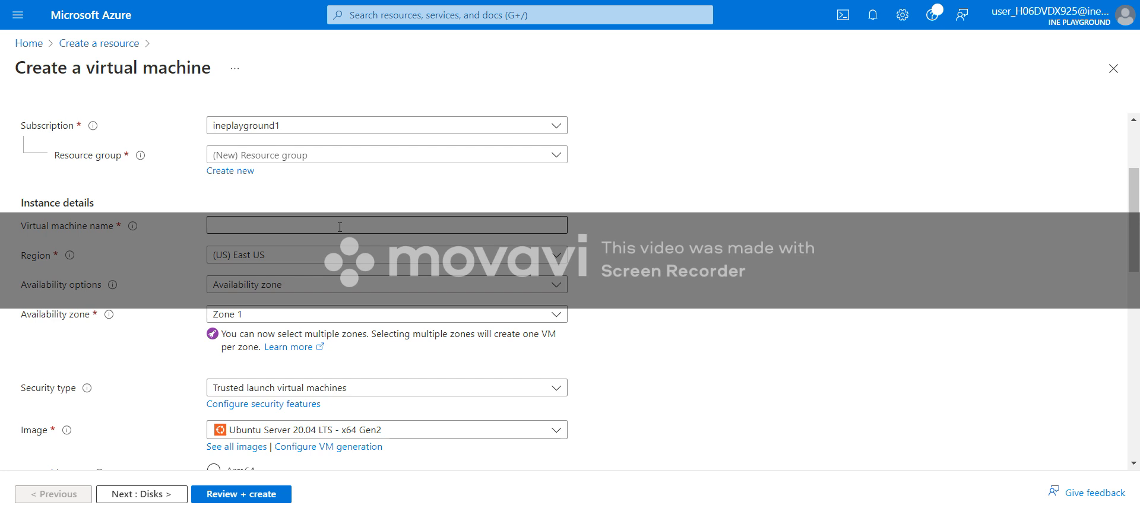
pyautogui.write('ed')
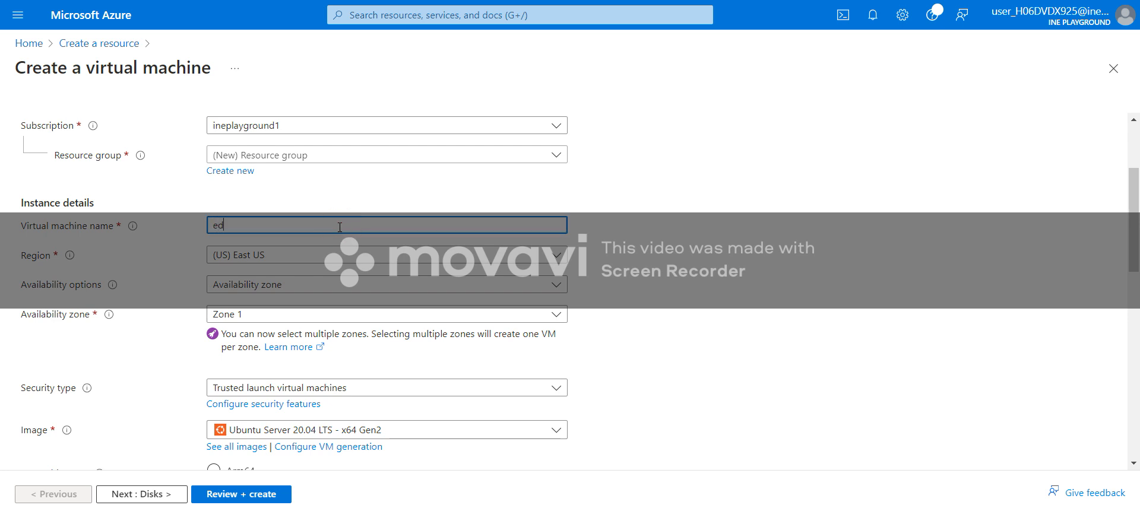
pyautogui.press('BackSpace')
pyautogui.press('BackSpace')
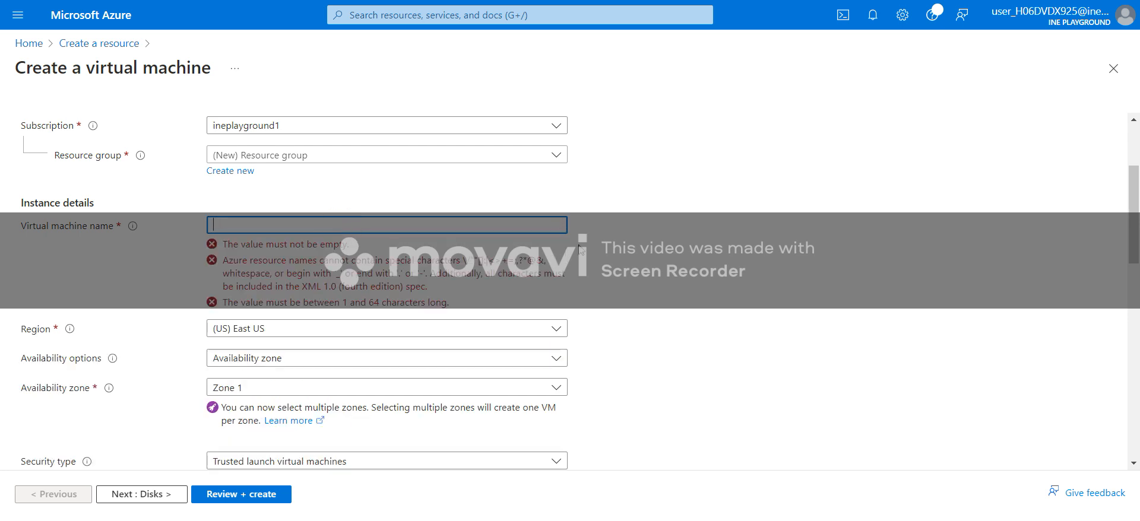
# Set the virtual machine's region to (Asia Pacific) South India.
pyautogui.scroll(-1, 416, 255)
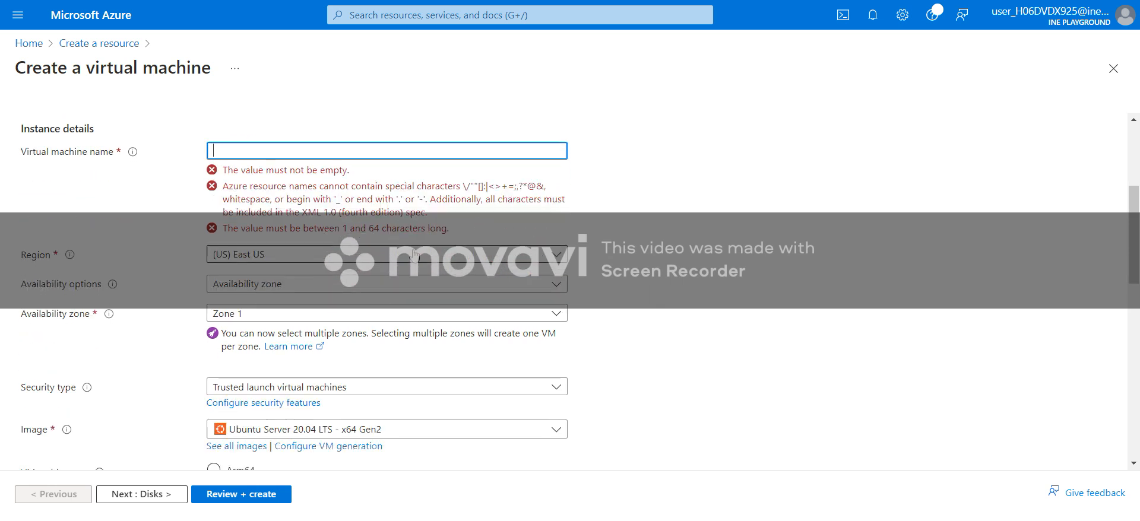
pyautogui.click(416, 254)
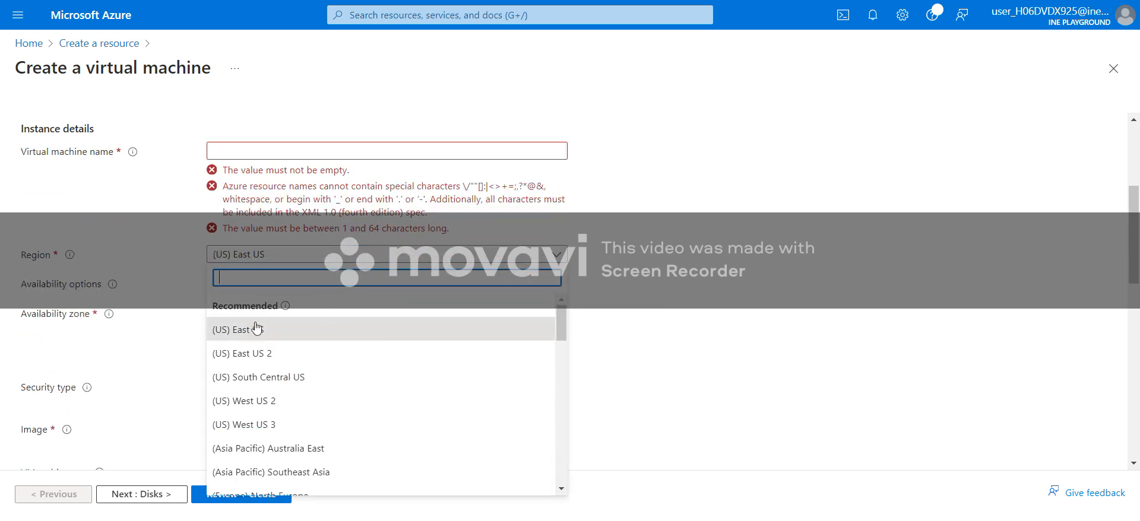
pyautogui.scroll(-5, 353, 354)
pyautogui.scroll(2, 349, 358)
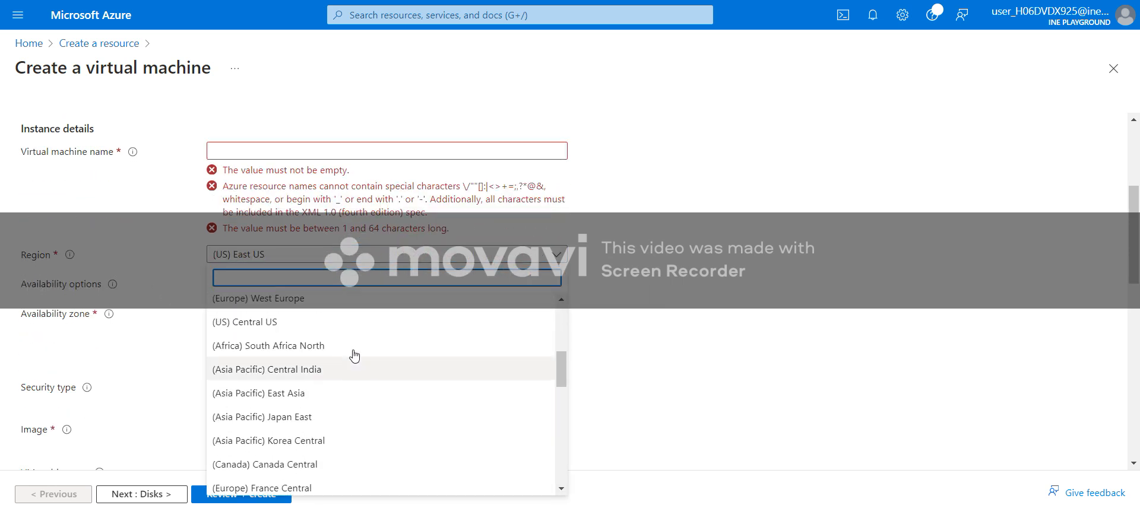
pyautogui.scroll(-3, 346, 362)
pyautogui.scroll(2, 341, 363)
pyautogui.scroll(-2, 340, 371)
pyautogui.scroll(5, 338, 368)
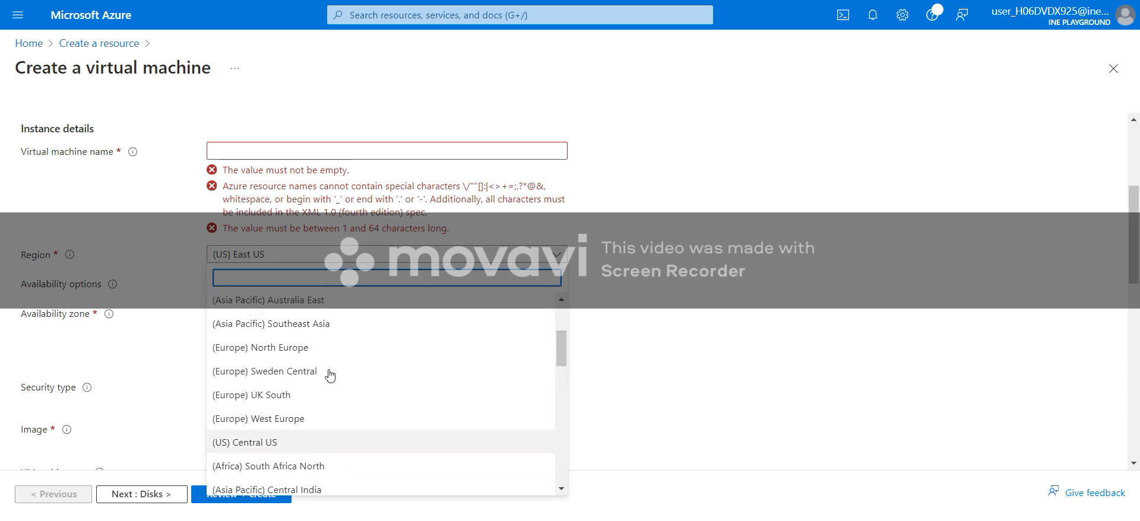
pyautogui.scroll(3, 337, 365)
pyautogui.scroll(-6, 337, 364)
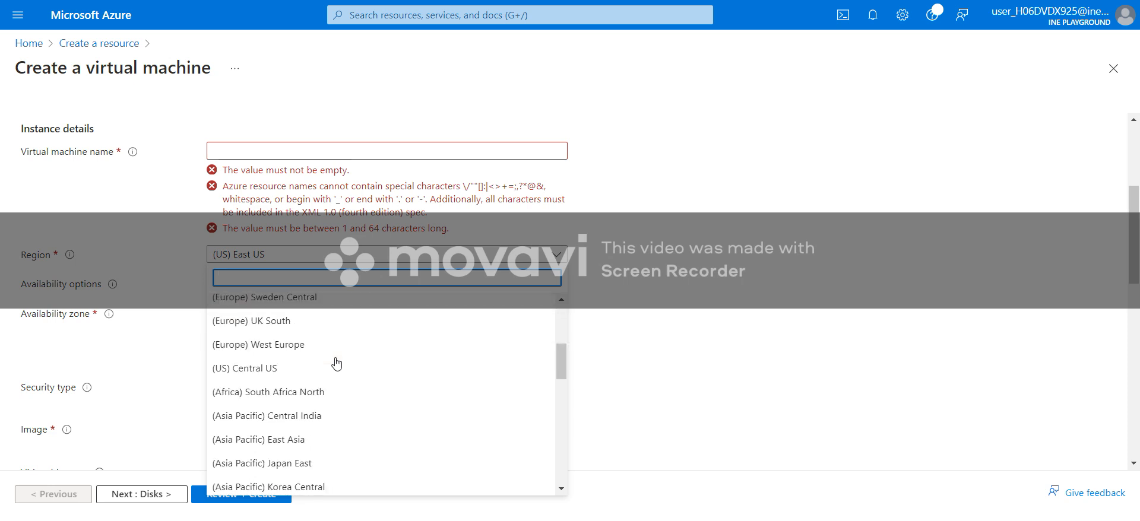
pyautogui.scroll(-5, 336, 365)
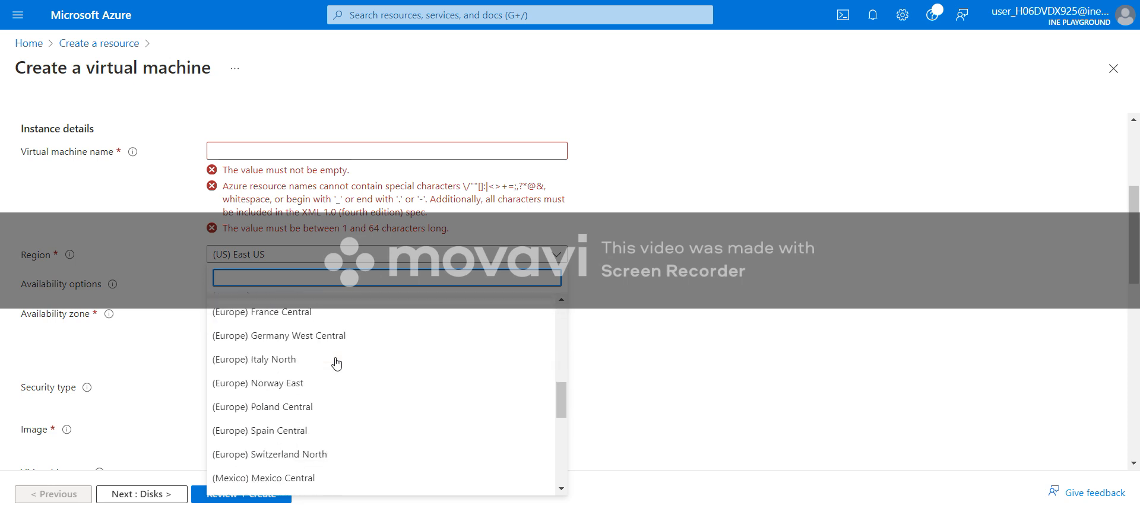
pyautogui.scroll(-3, 333, 375)
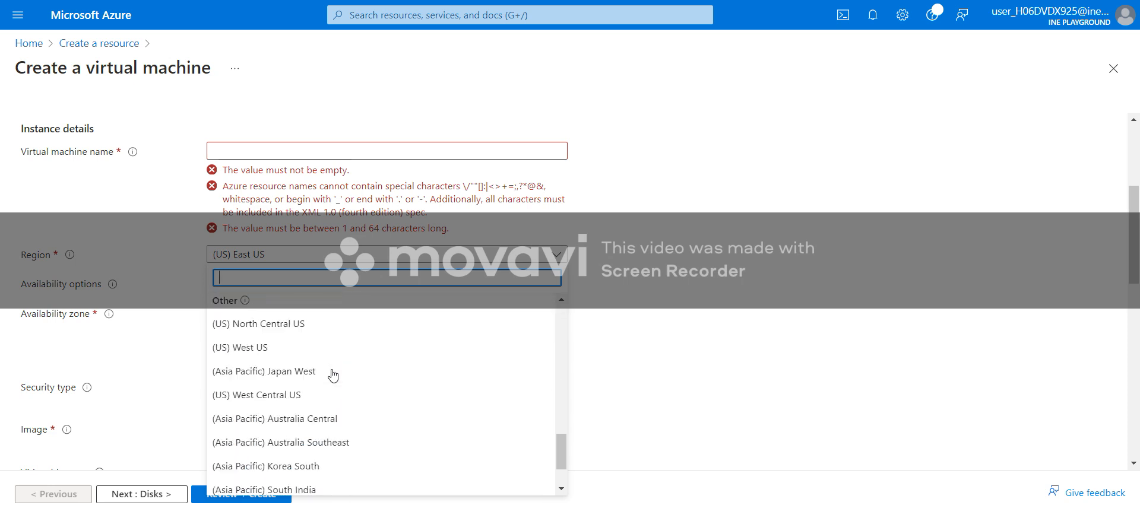
pyautogui.scroll(-1, 333, 374)
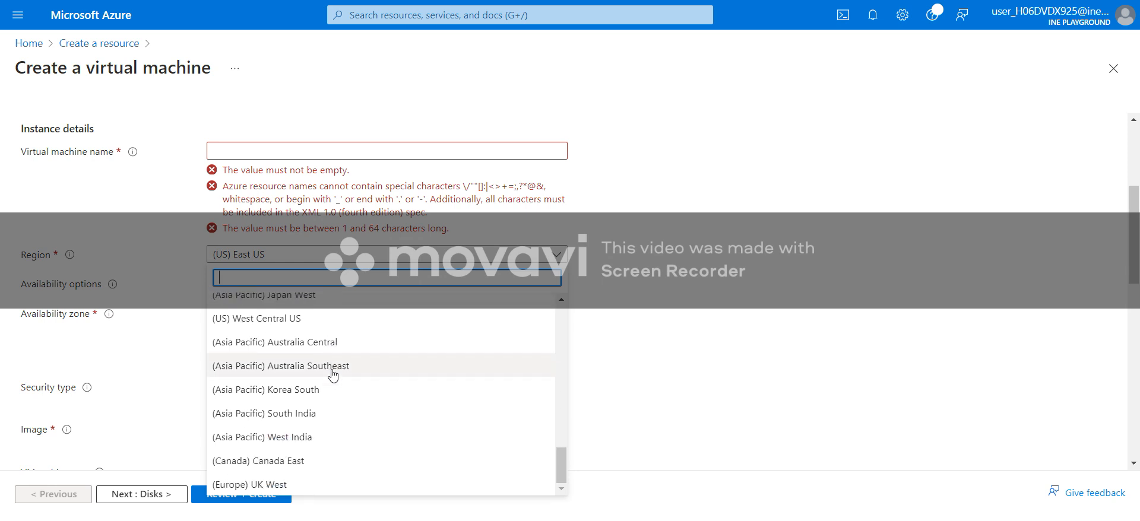
pyautogui.click(328, 413)
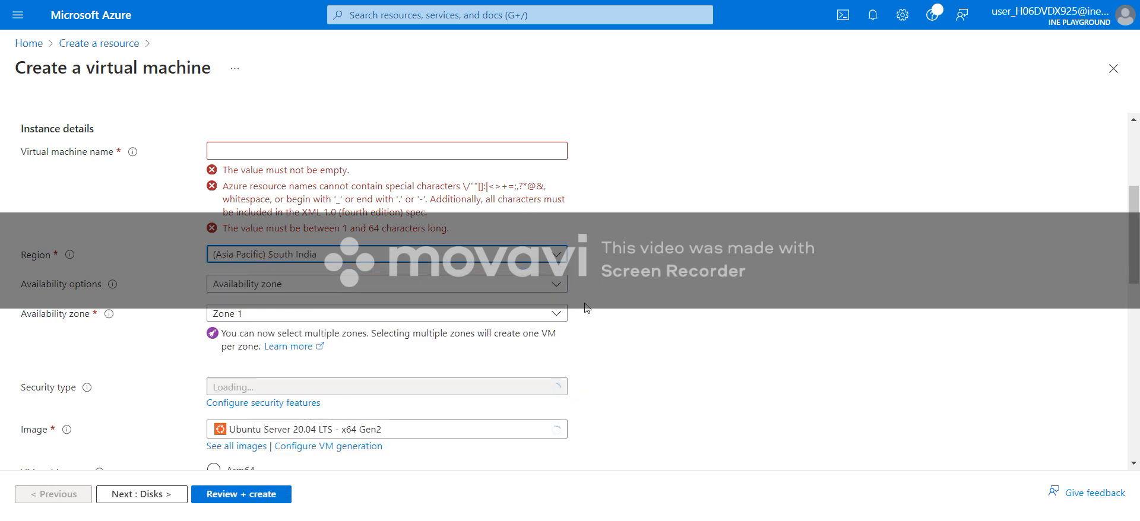
# Review the virtual machine's availability options, security type, image, size and administrator account settings.
pyautogui.click(550, 286)
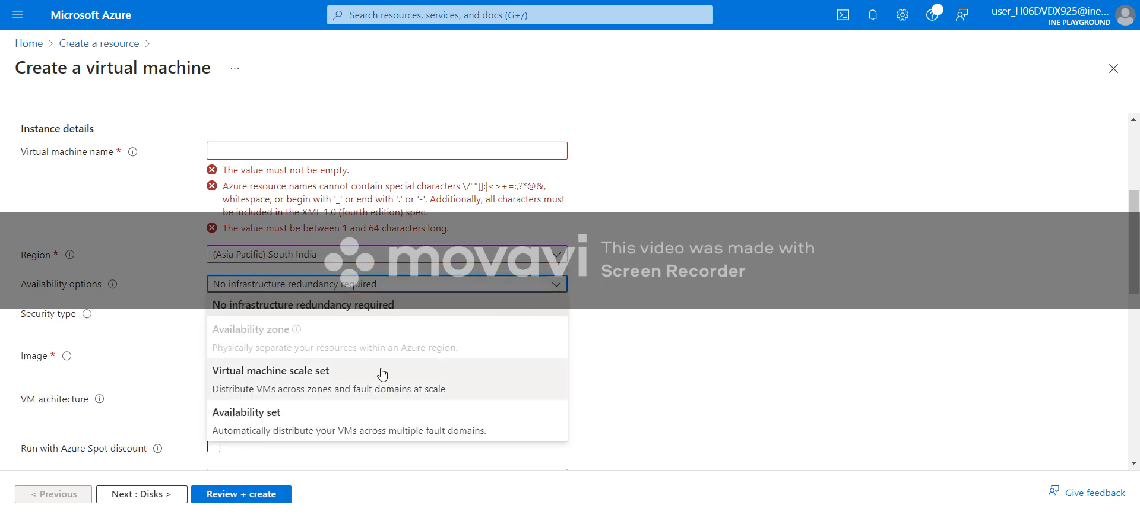
pyautogui.click(530, 292)
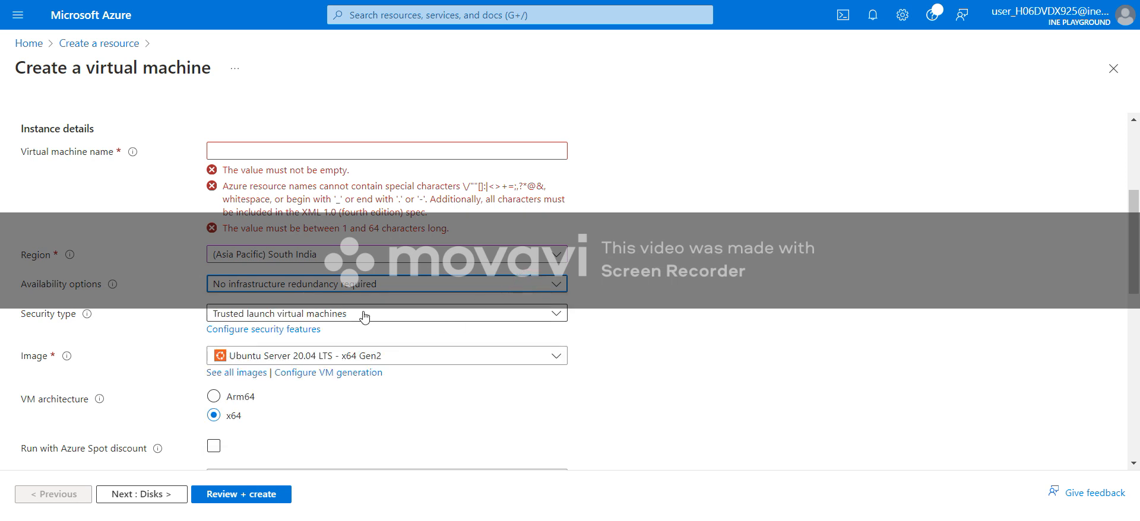
pyautogui.scroll(-3, 429, 303)
pyautogui.click(429, 304)
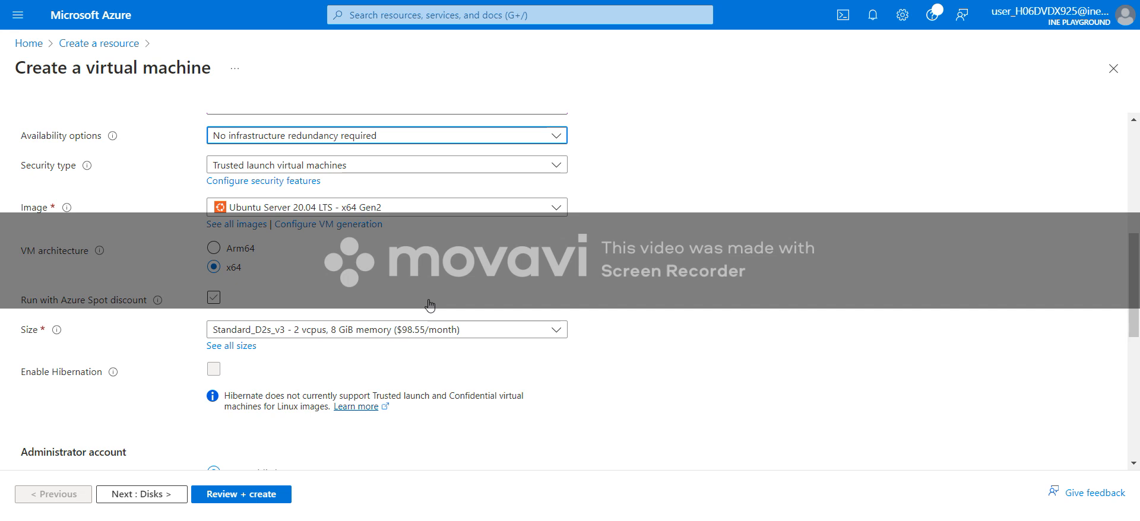
pyautogui.scroll(-5, 429, 305)
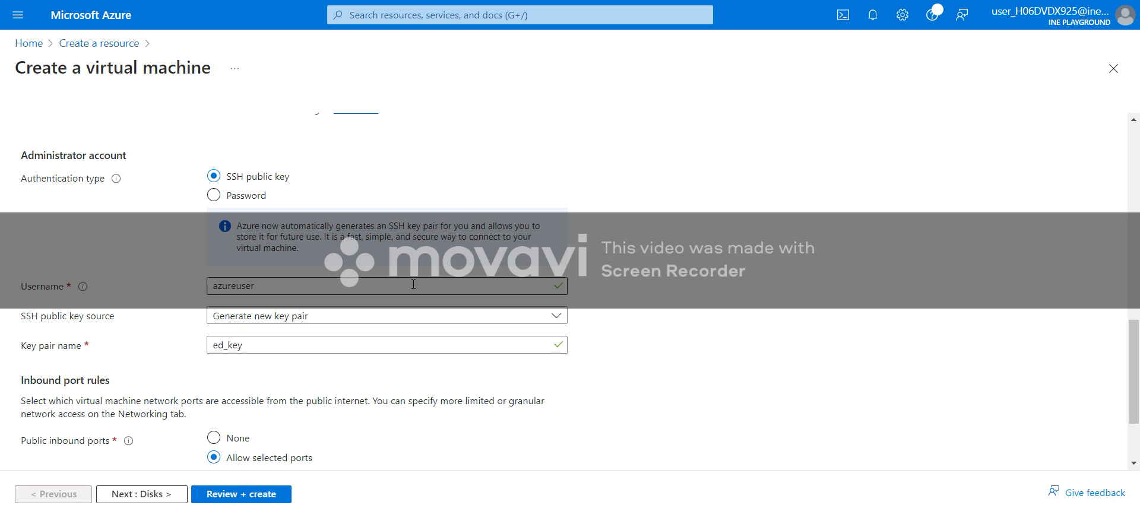
# Leave the virtual machine form for the portal home page, discarding the unsaved edits.
pyautogui.click(18, 12)
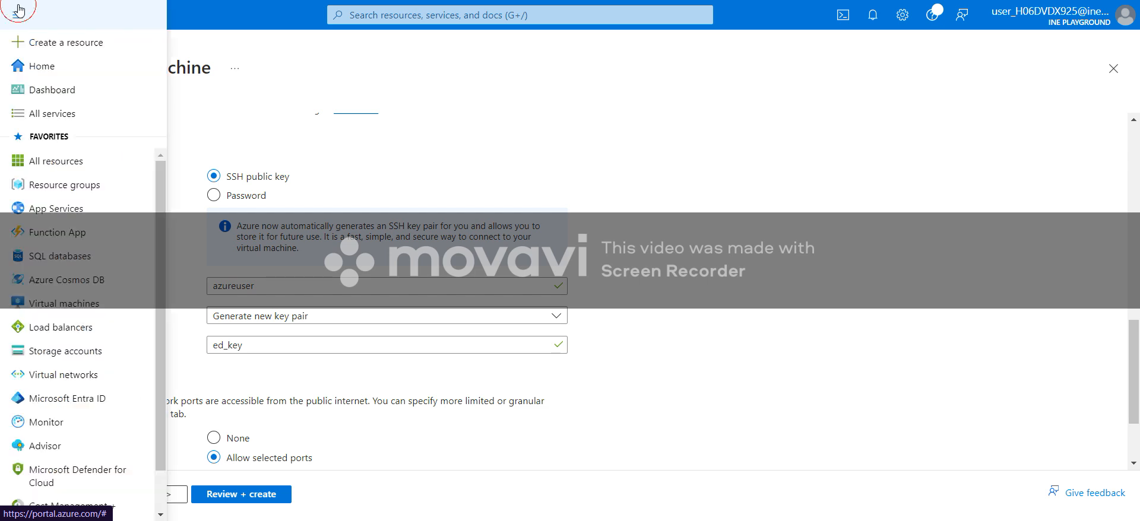
pyautogui.click(49, 69)
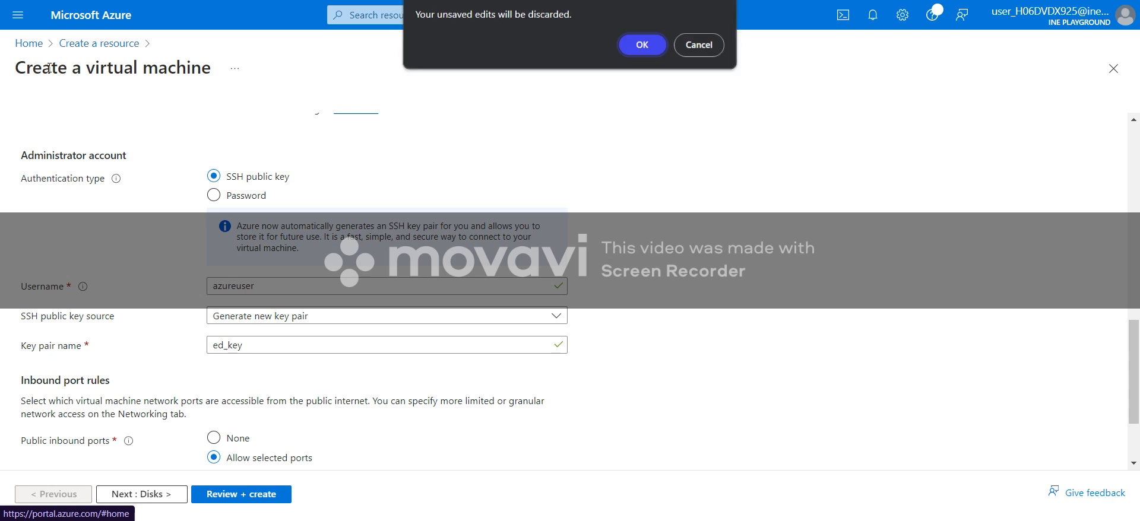
pyautogui.click(641, 47)
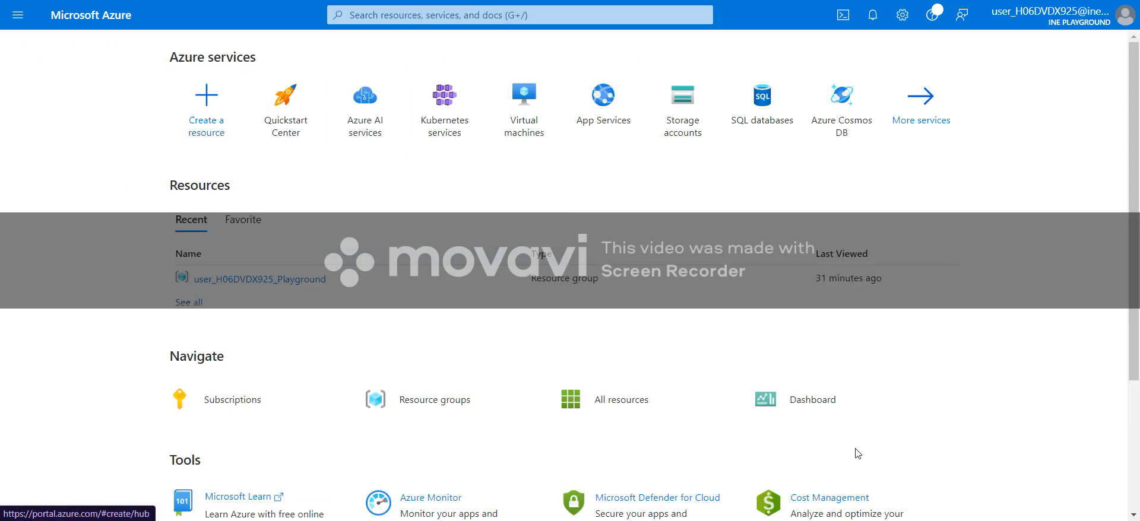
# Open My Dashboard, look over its resource and quickstart tiles, and start editing the dashboard.
pyautogui.click(17, 16)
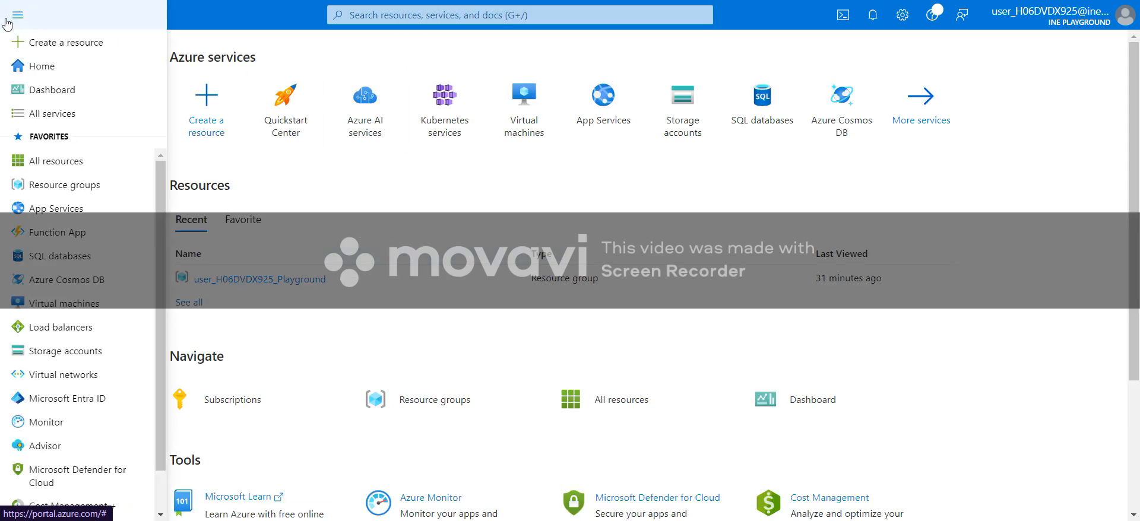
pyautogui.click(51, 98)
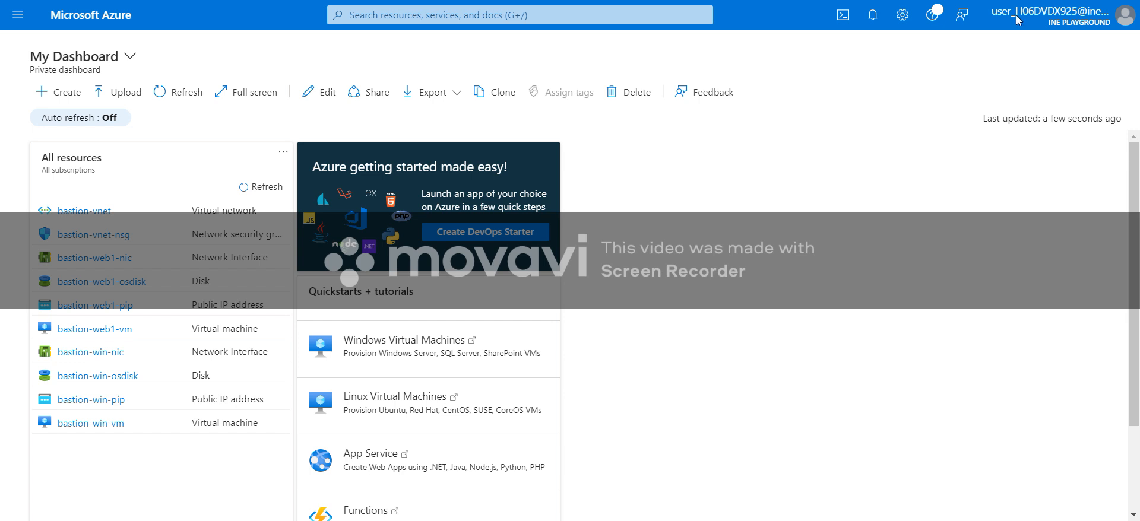
pyautogui.scroll(-1, 570, 225)
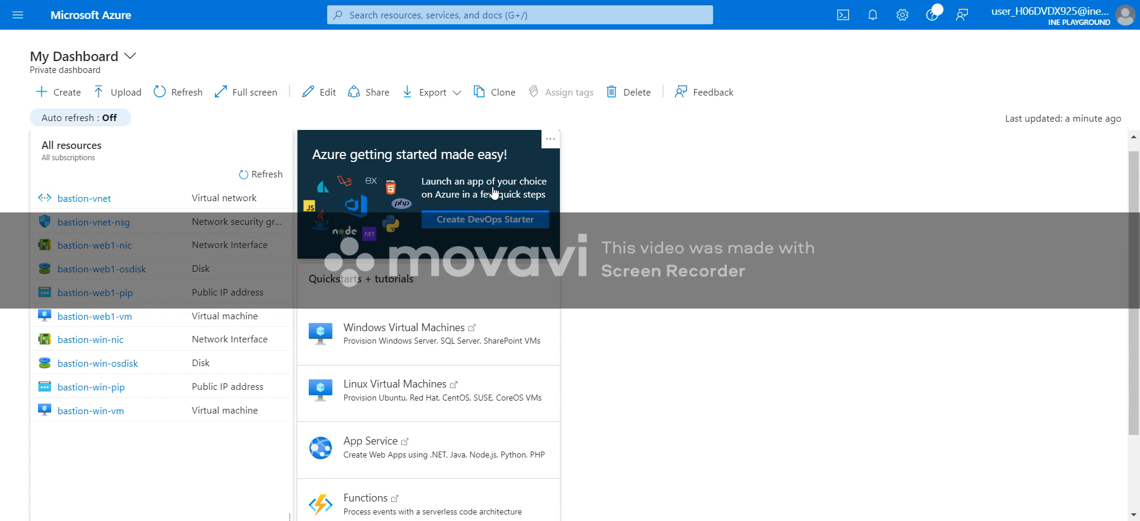
pyautogui.scroll(-3, 484, 187)
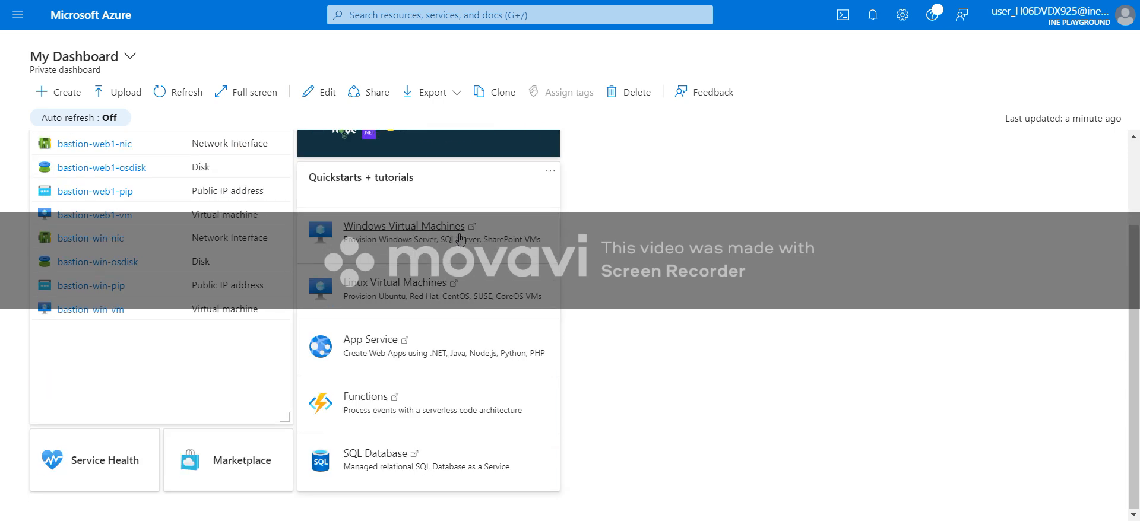
pyautogui.scroll(3, 460, 243)
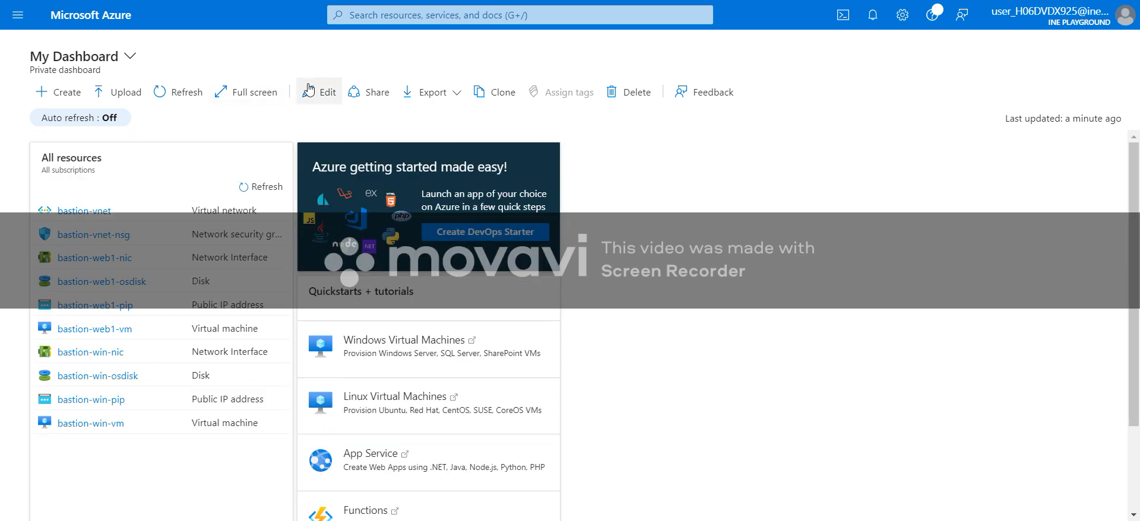
pyautogui.click(328, 95)
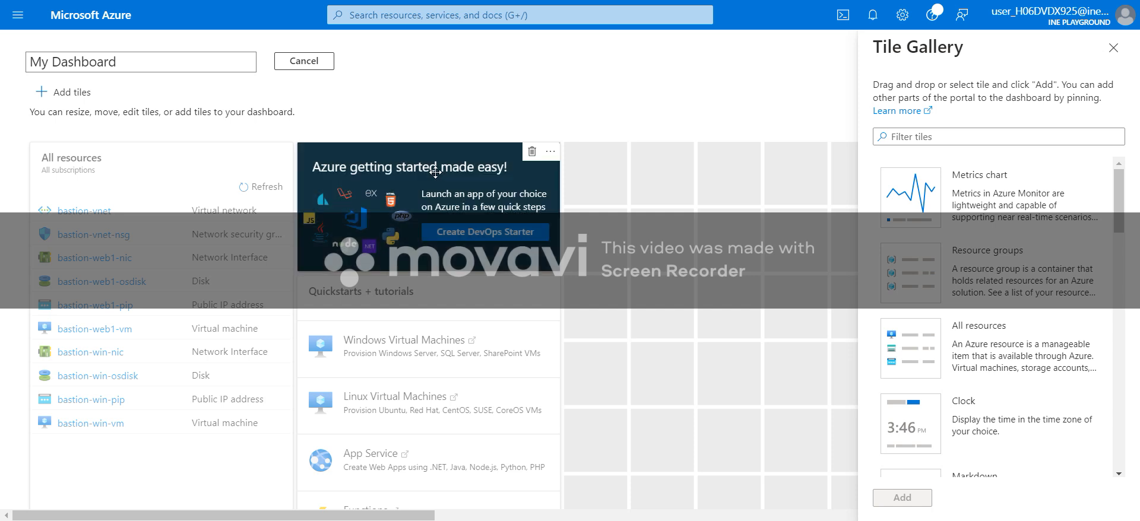
# Move the Azure getting started tile one column to the right and add a Clock tile with its default location and 12 hour format.
pyautogui.moveTo(484, 196); pyautogui.dragTo(586, 201)
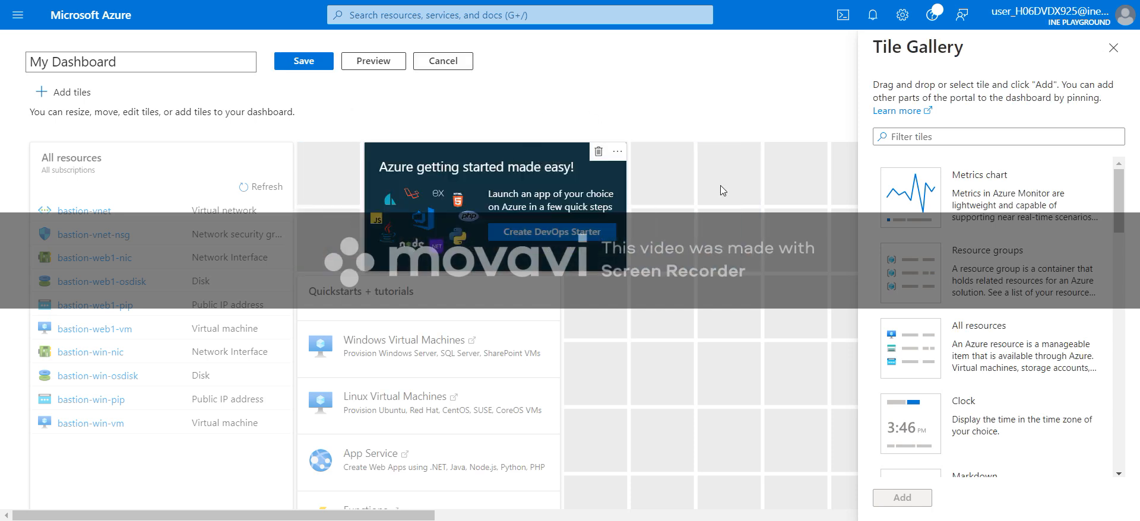
pyautogui.scroll(-3, 938, 271)
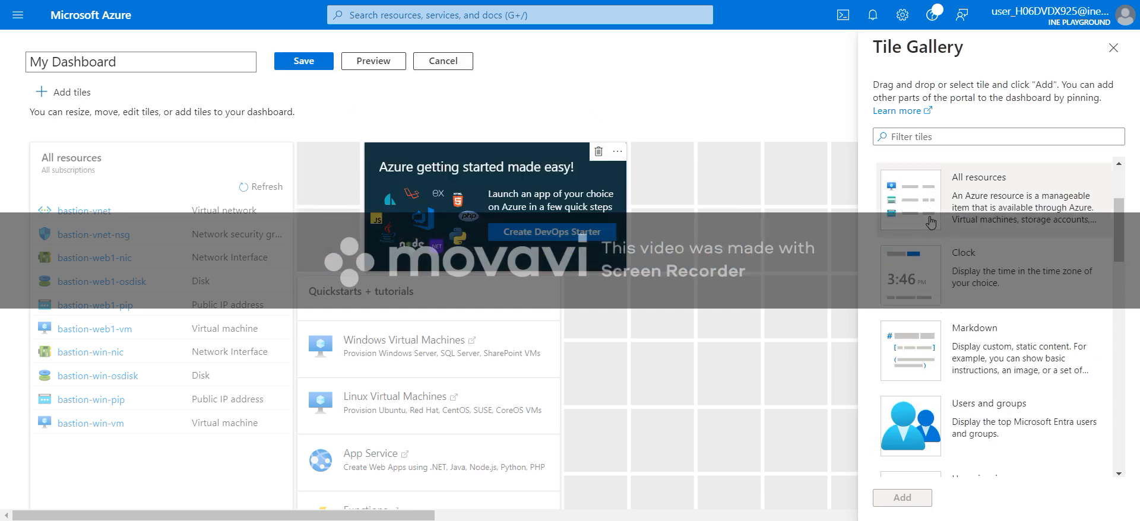
pyautogui.click(938, 272)
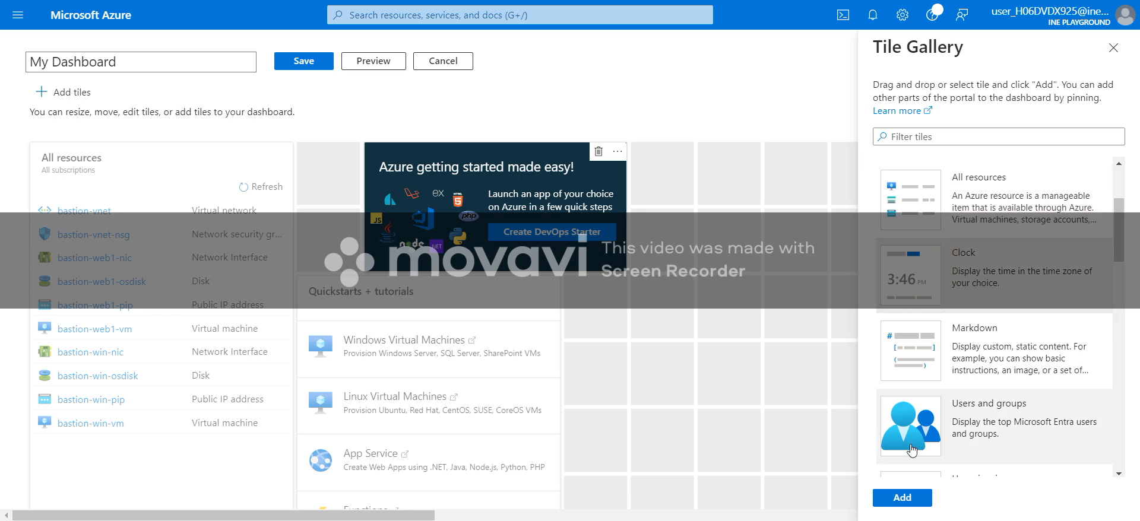
pyautogui.click(904, 498)
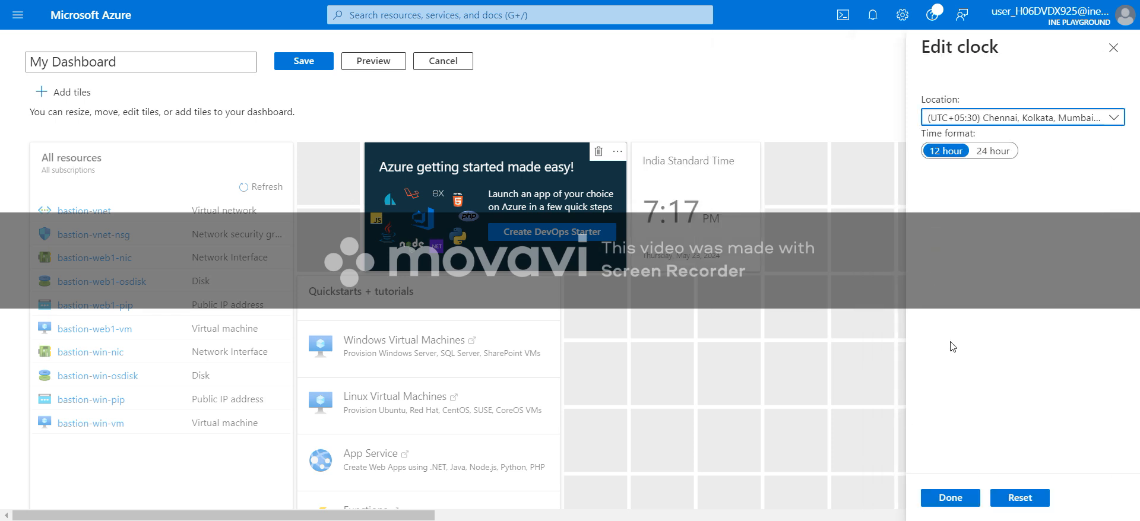
pyautogui.click(950, 499)
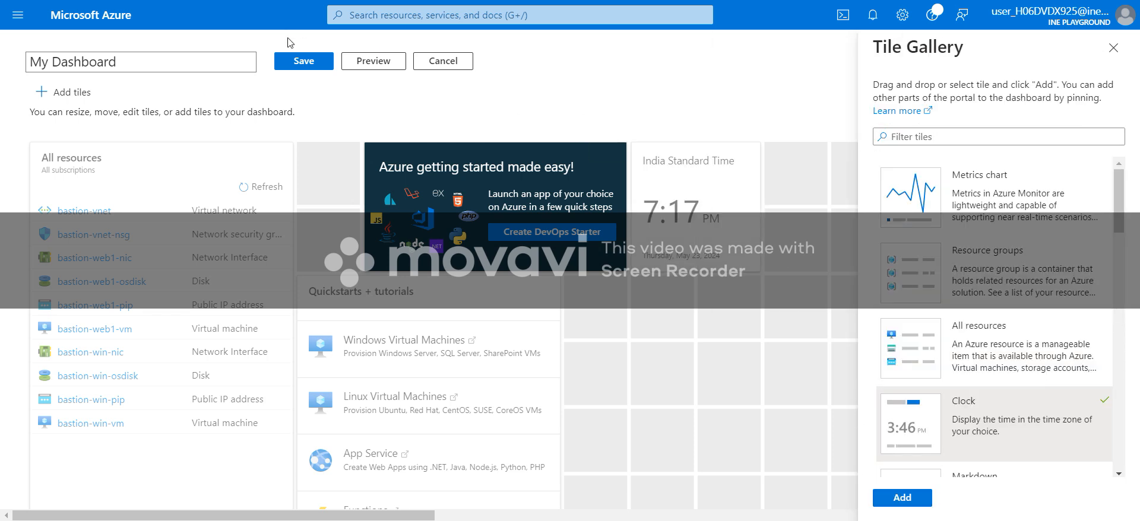
# Add a second Clock tile, place it below the first clock in the same column with its default settings, and save the dashboard.
pyautogui.click(904, 498)
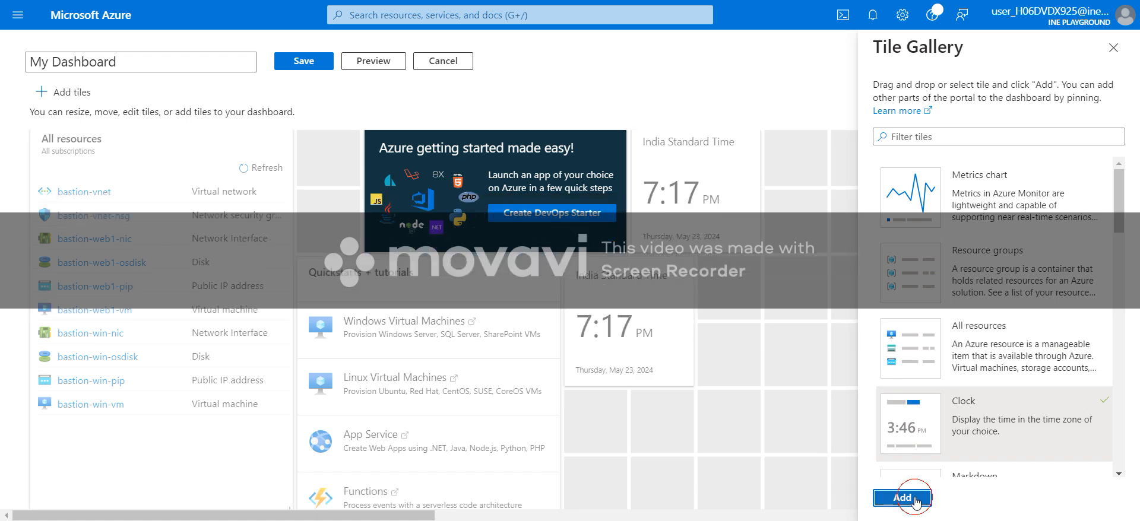
pyautogui.moveTo(636, 185); pyautogui.dragTo(693, 303)
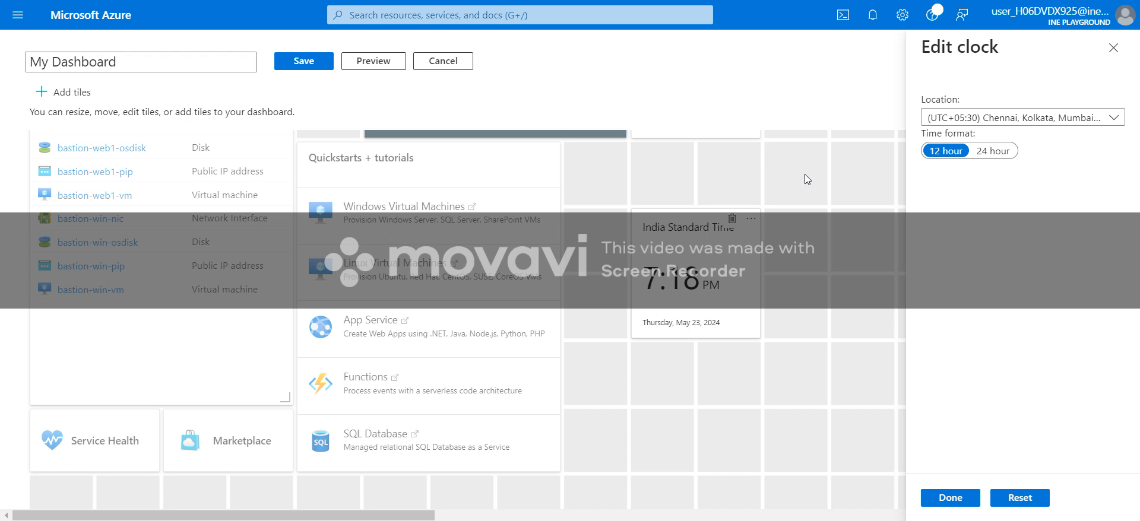
pyautogui.scroll(2, 804, 175)
pyautogui.click(949, 498)
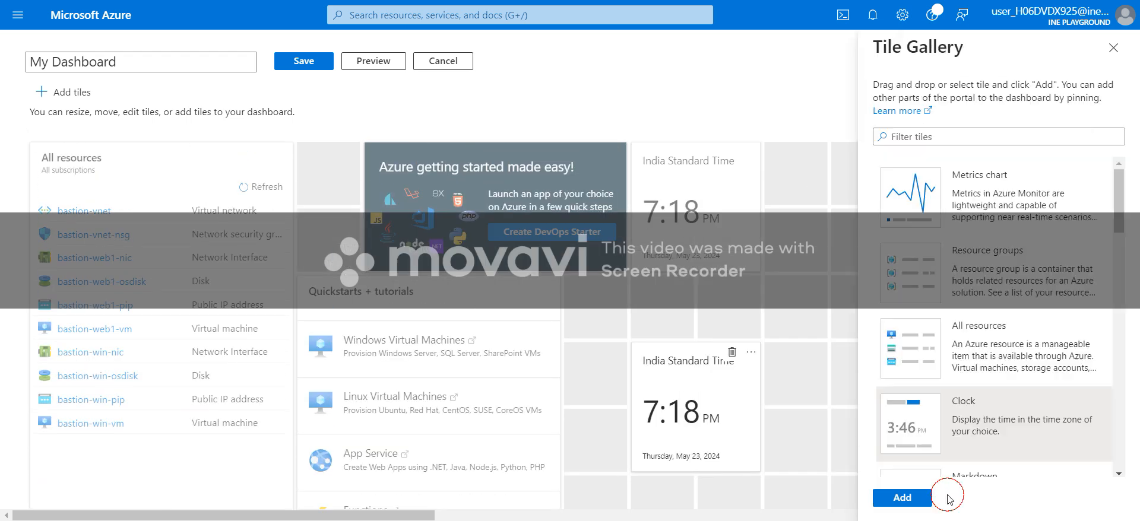
pyautogui.click(317, 62)
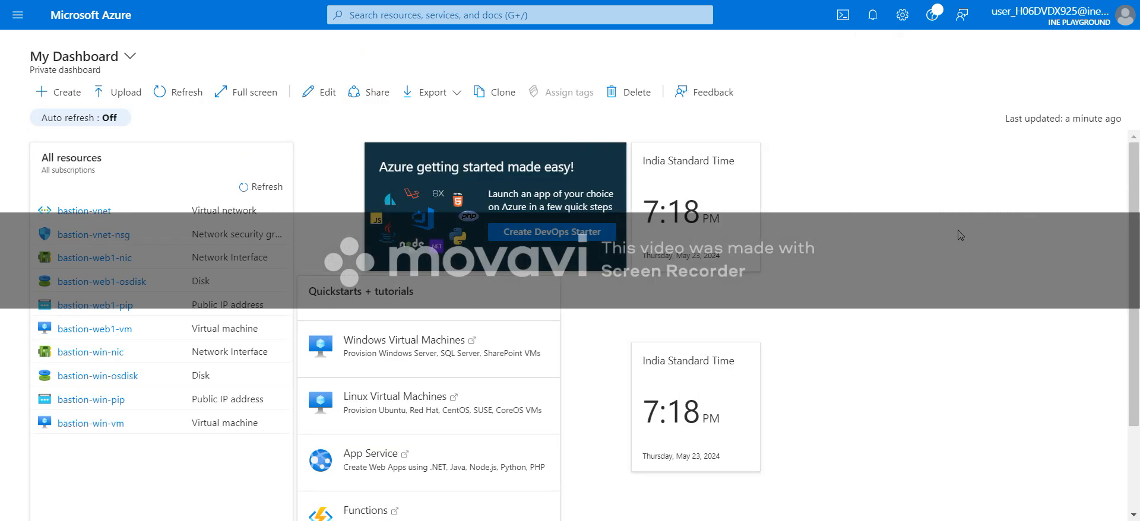
# Edit the dashboard again to add the Users and groups tile, and save it.
pyautogui.click(318, 91)
pyautogui.scroll(-5, 1051, 291)
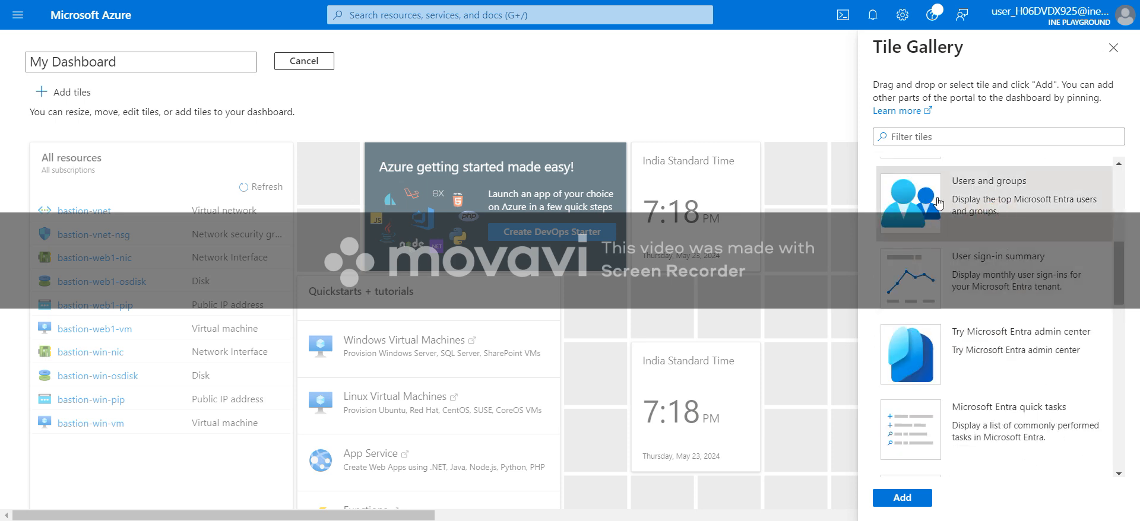
pyautogui.click(902, 498)
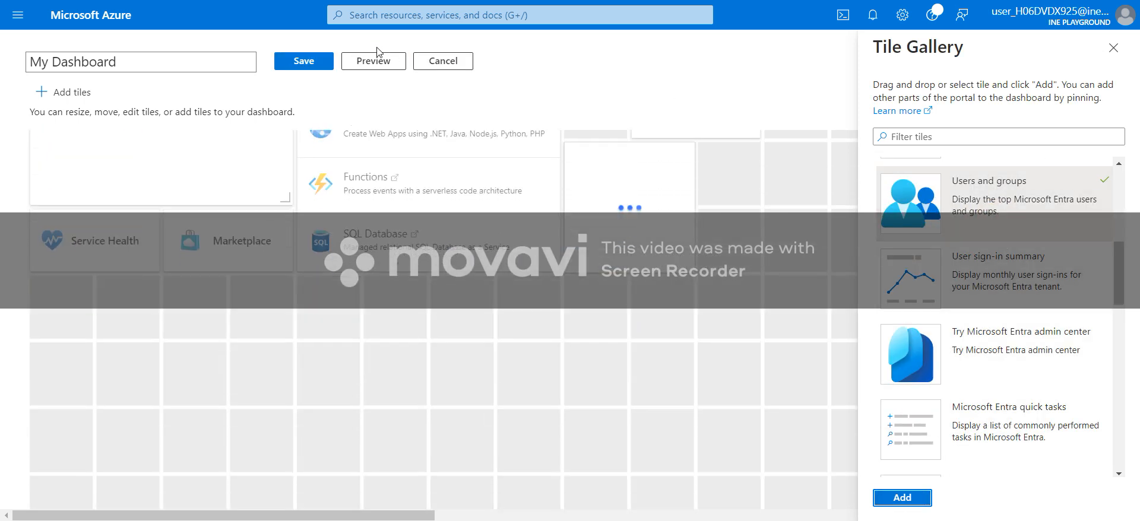
pyautogui.click(315, 63)
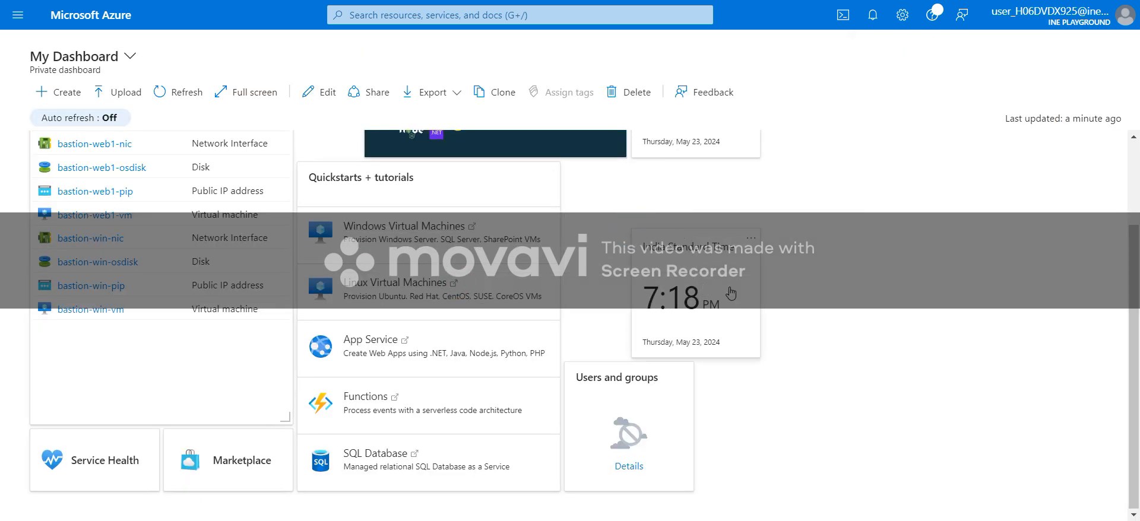
# Try moving the Azure getting started tile between the two clock tiles, and leave for the home page, discarding the edits.
pyautogui.scroll(2, 386, 155)
pyautogui.click(308, 92)
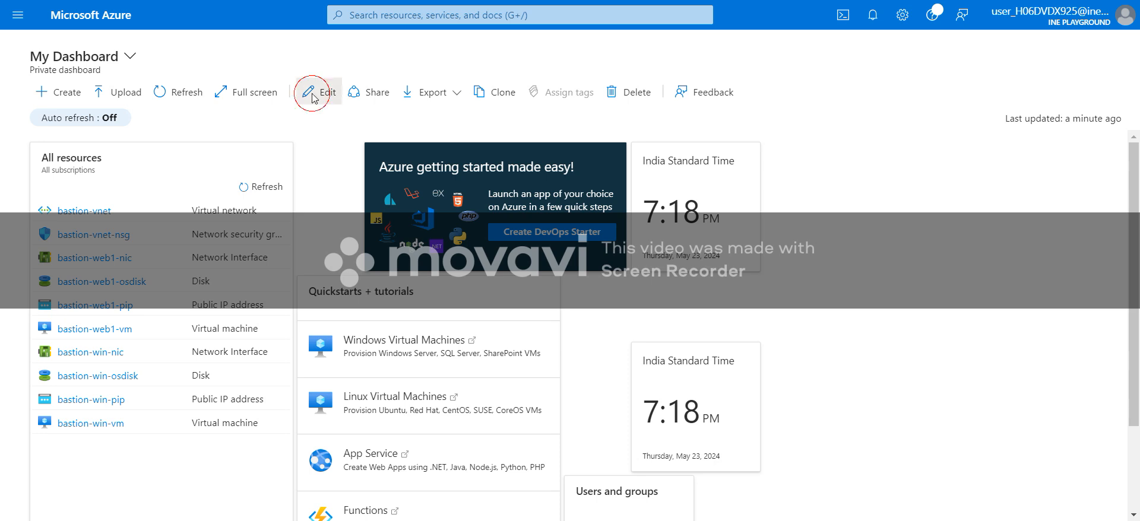
pyautogui.moveTo(475, 272); pyautogui.dragTo(747, 329)
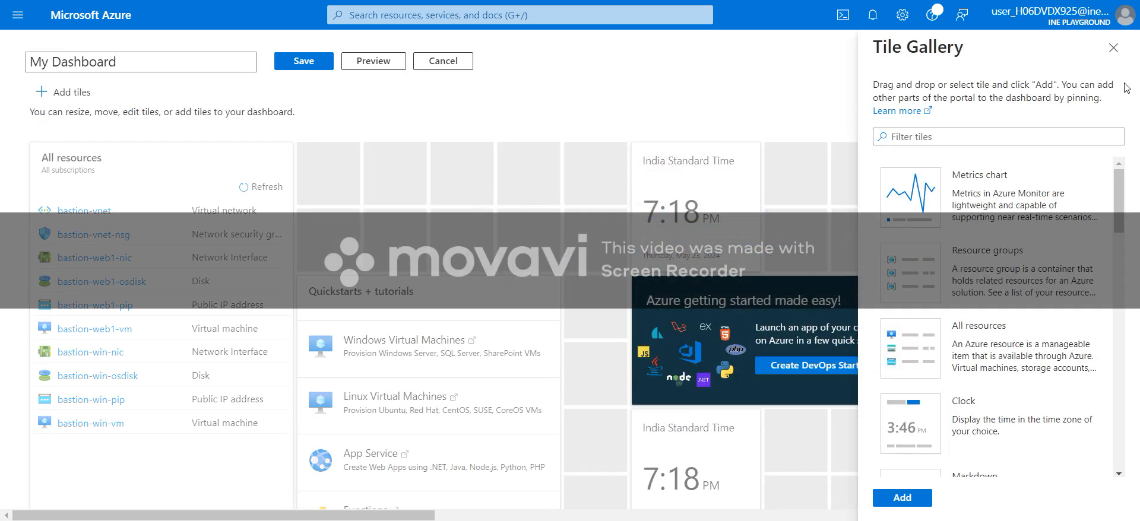
pyautogui.click(1113, 48)
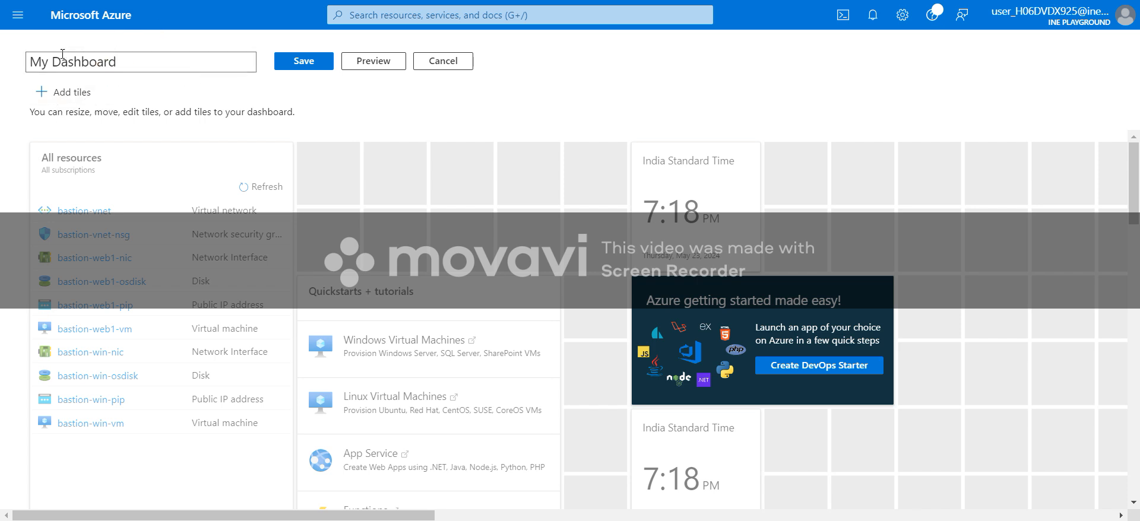
pyautogui.click(67, 23)
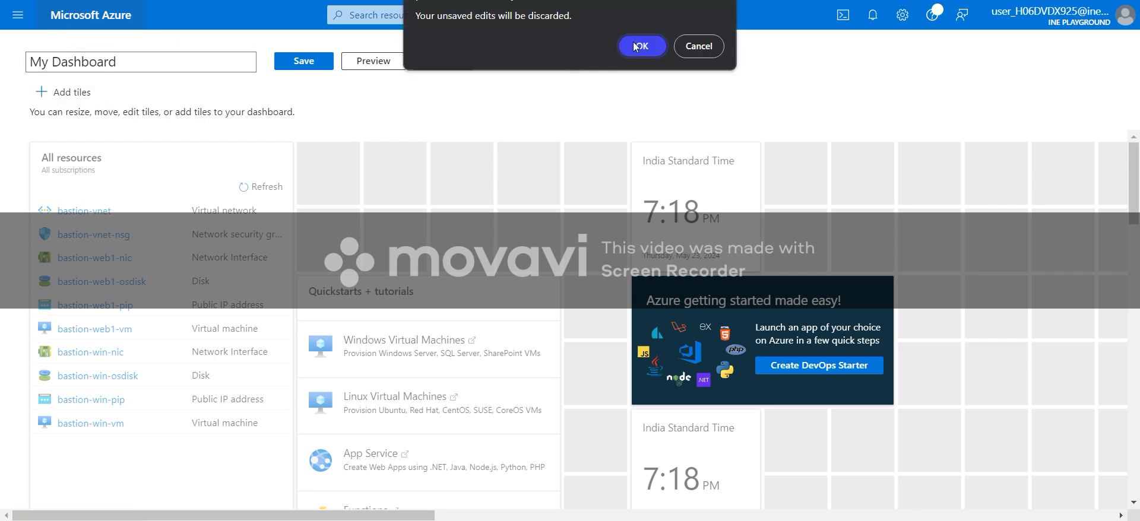
pyautogui.click(634, 43)
# Reopen My Dashboard and show the list of available dashboards.
pyautogui.click(17, 15)
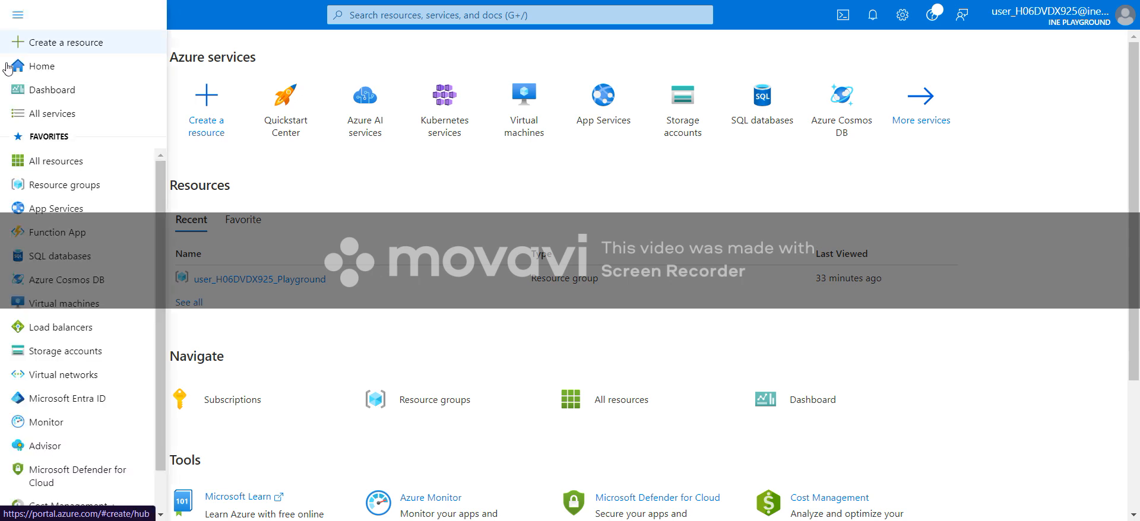
pyautogui.click(51, 88)
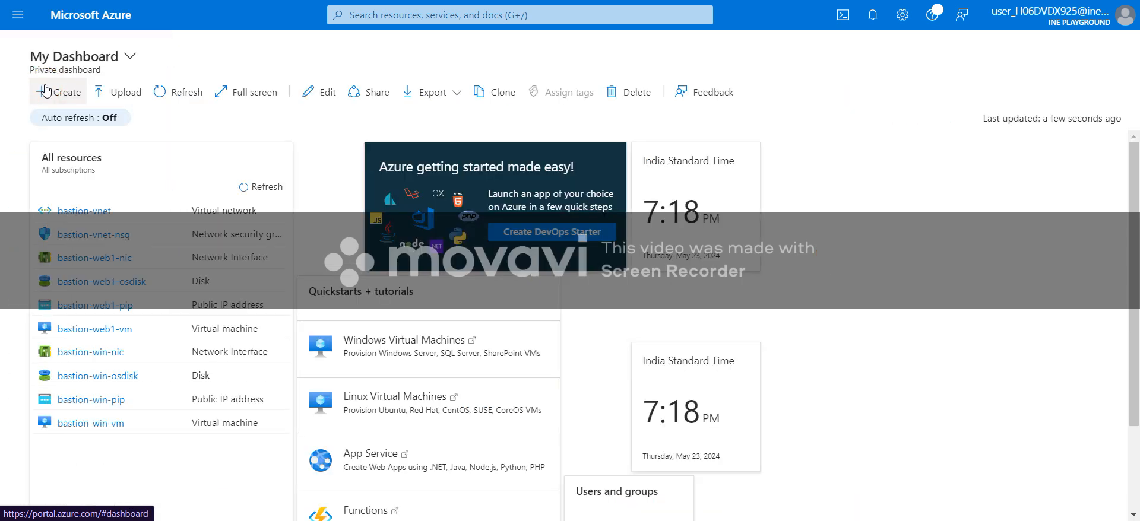
pyautogui.click(120, 62)
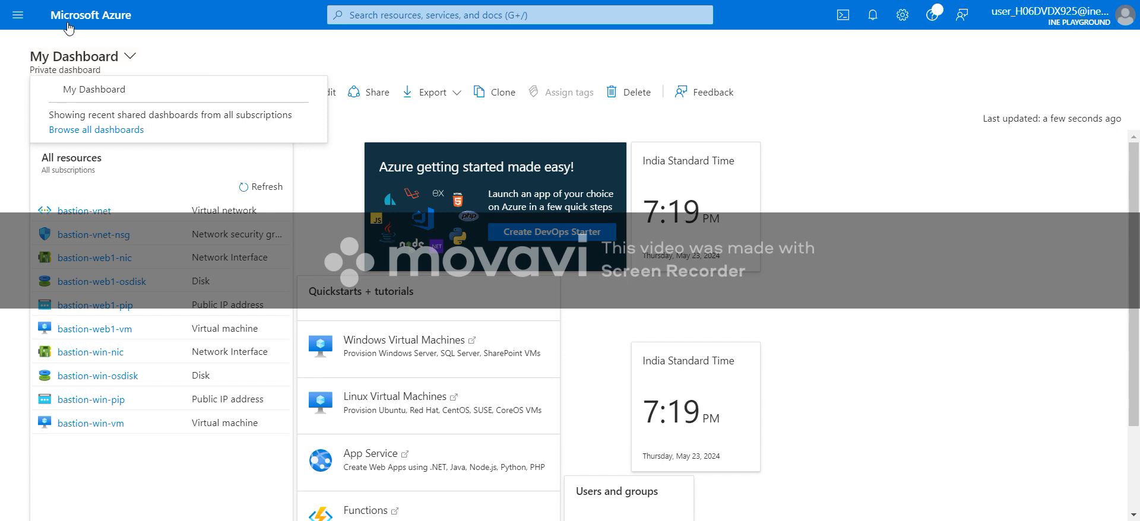
# Open All services and look through the listed services and the service categories.
pyautogui.click(18, 14)
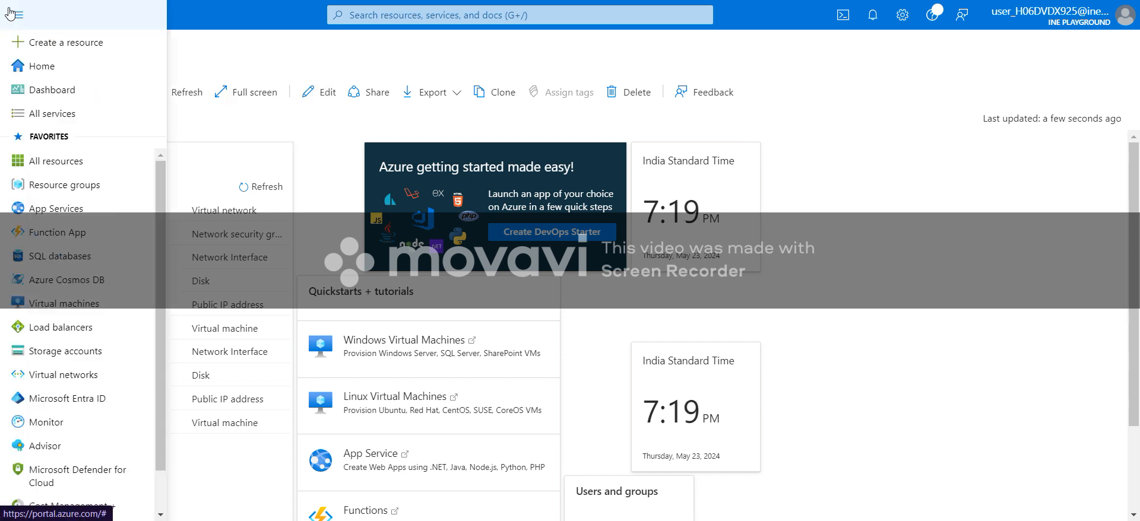
pyautogui.click(65, 126)
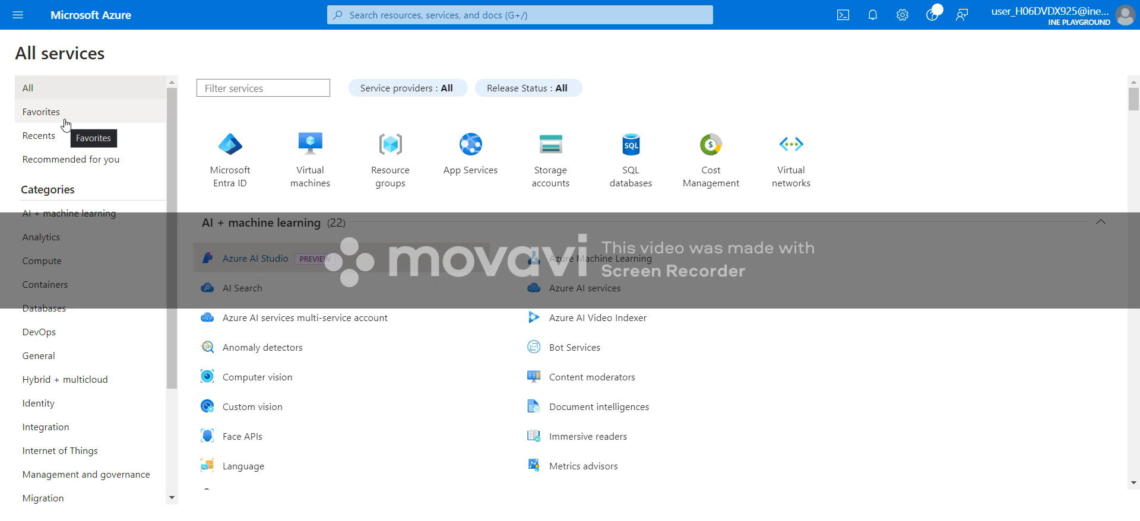
pyautogui.scroll(-10, 564, 386)
pyautogui.scroll(6, 564, 389)
pyautogui.scroll(4, 563, 392)
pyautogui.scroll(-3, 517, 379)
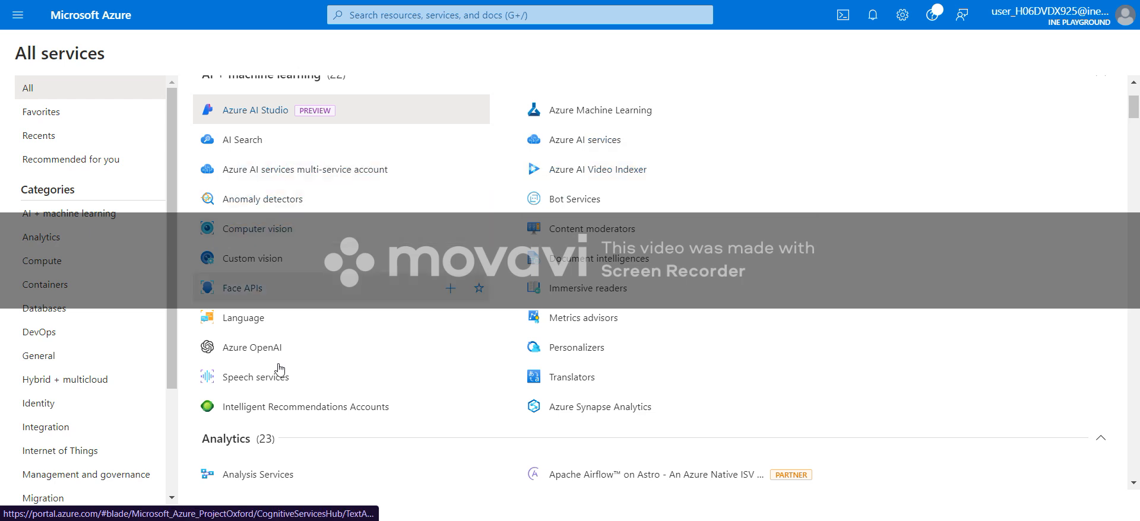
pyautogui.scroll(3, 247, 201)
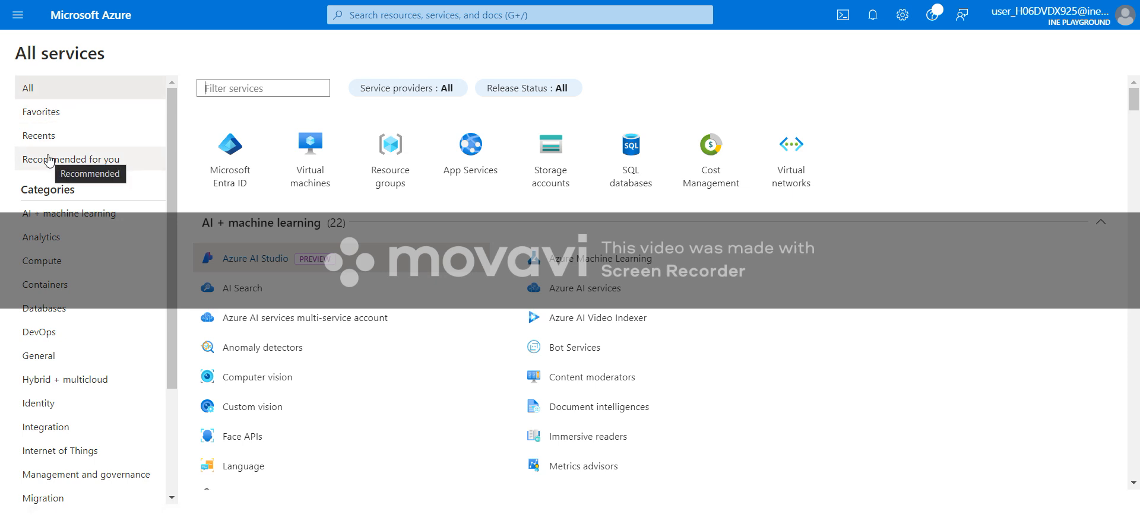
pyautogui.scroll(-1, 69, 119)
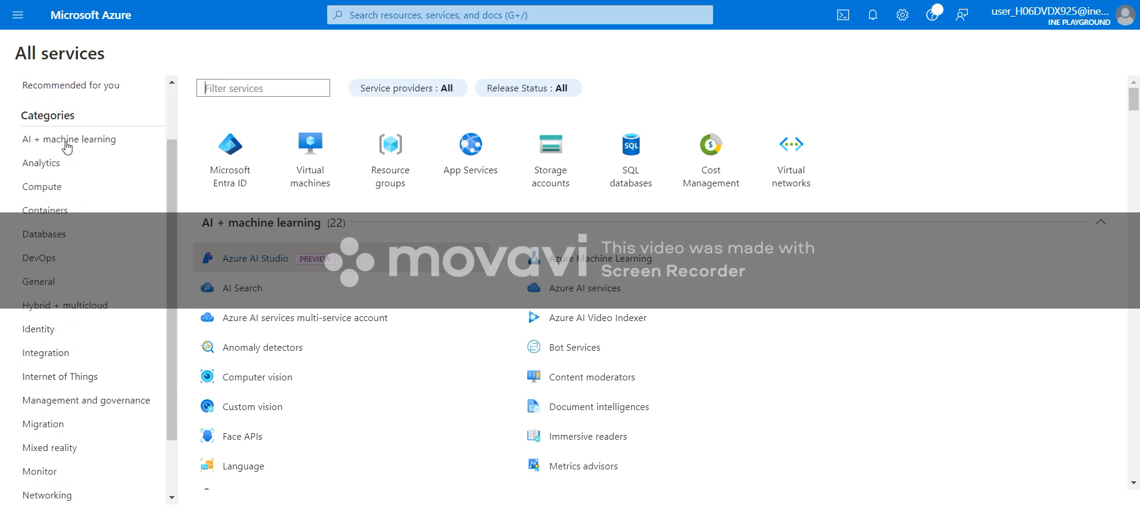
# Examine the services in the Databases category, and view the Recommended for you services.
pyautogui.click(69, 236)
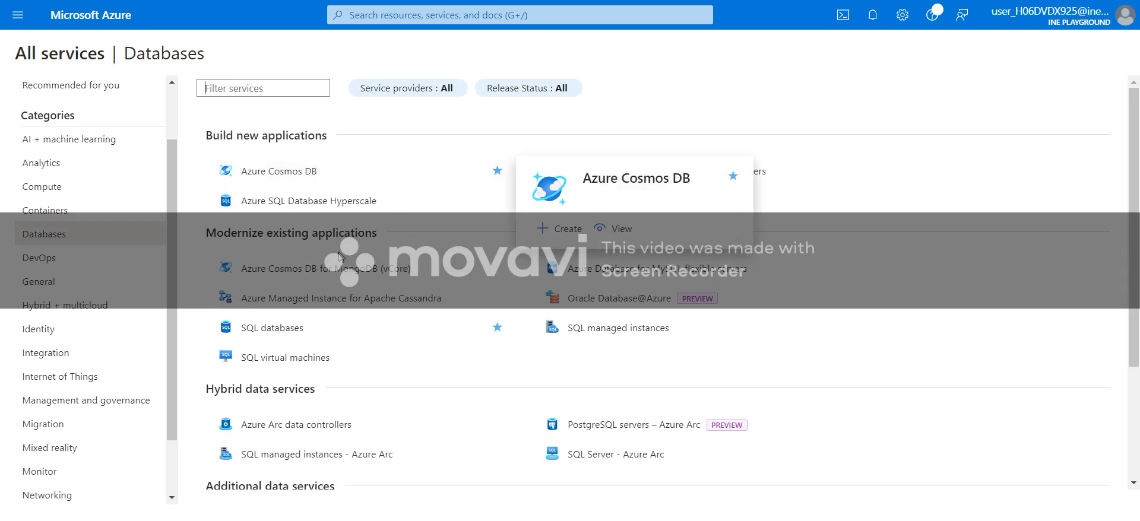
pyautogui.scroll(-2, 320, 255)
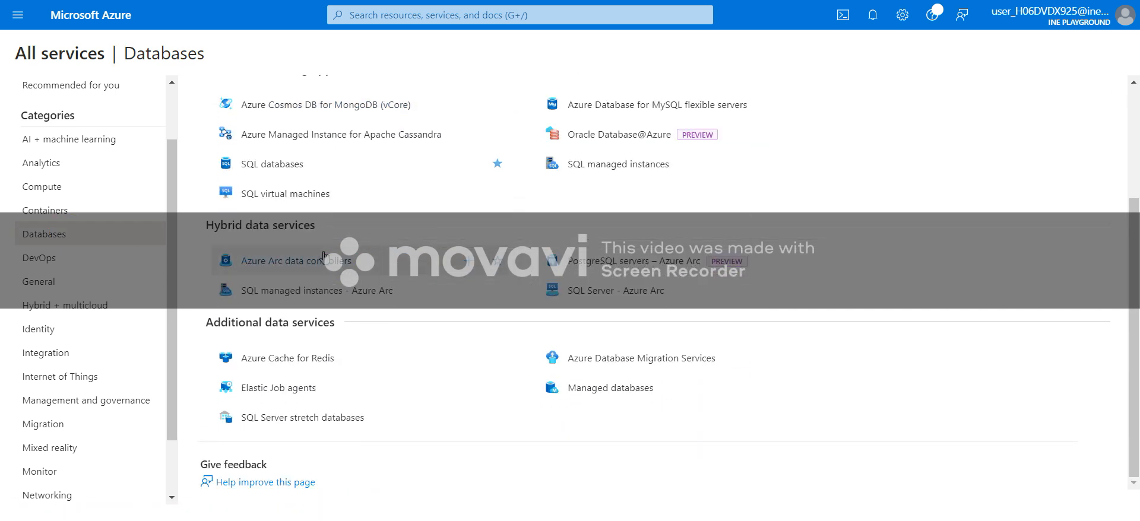
pyautogui.scroll(2, 323, 255)
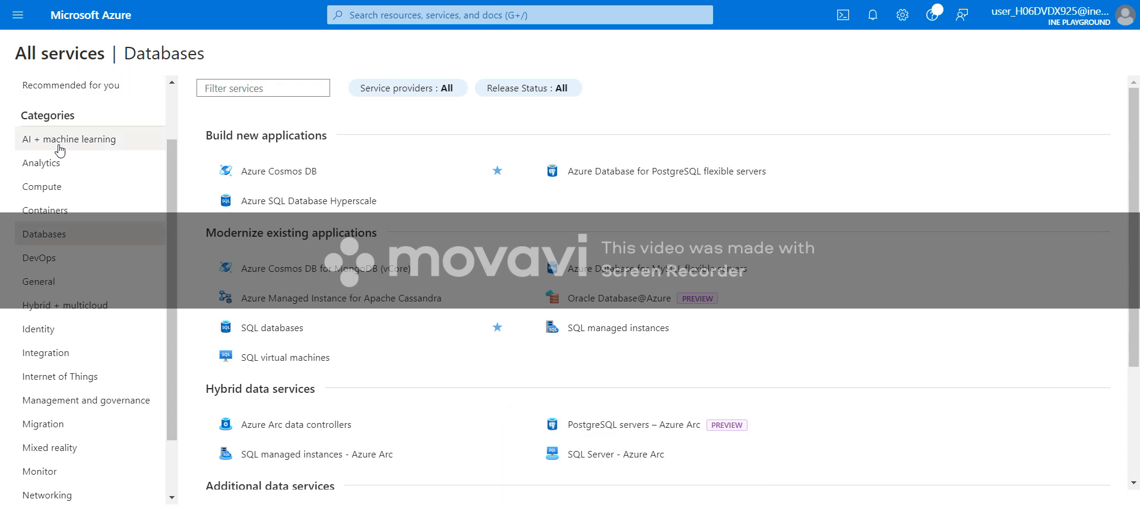
pyautogui.click(68, 85)
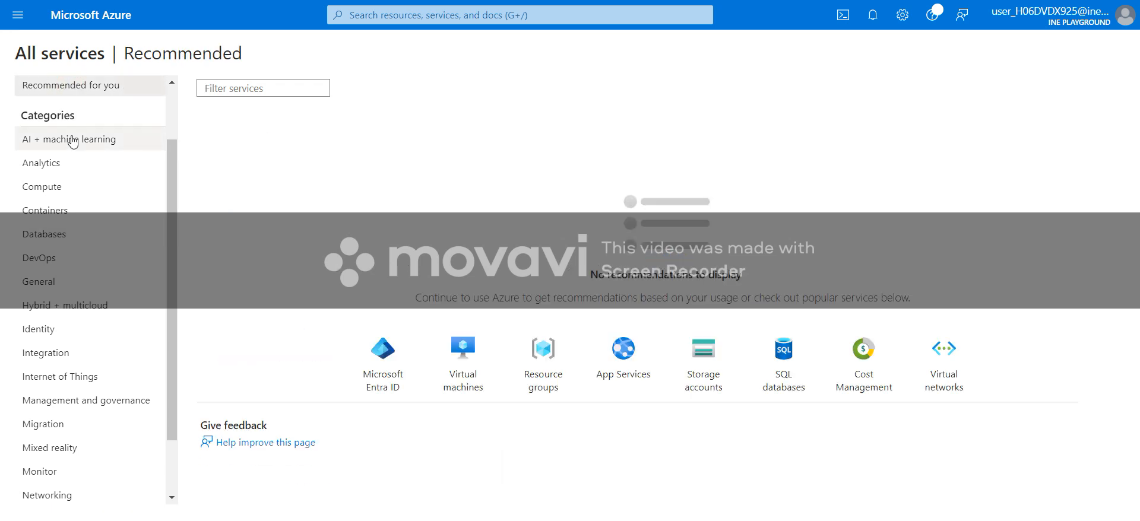
pyautogui.scroll(2, 130, 140)
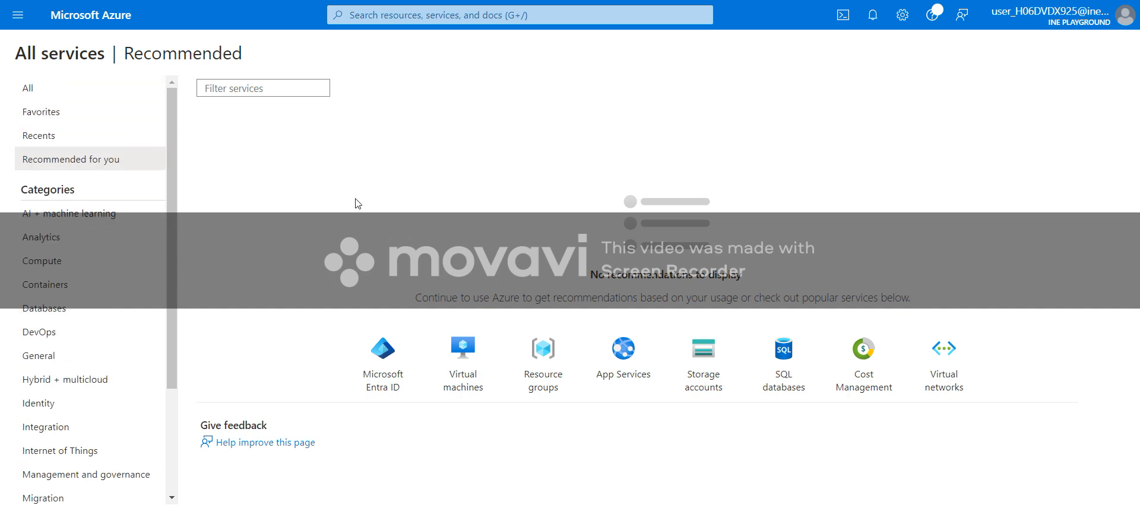
# Open Virtual machines, start creating a virtual machine, and look over the form's image, size and administrator account settings.
pyautogui.click(469, 367)
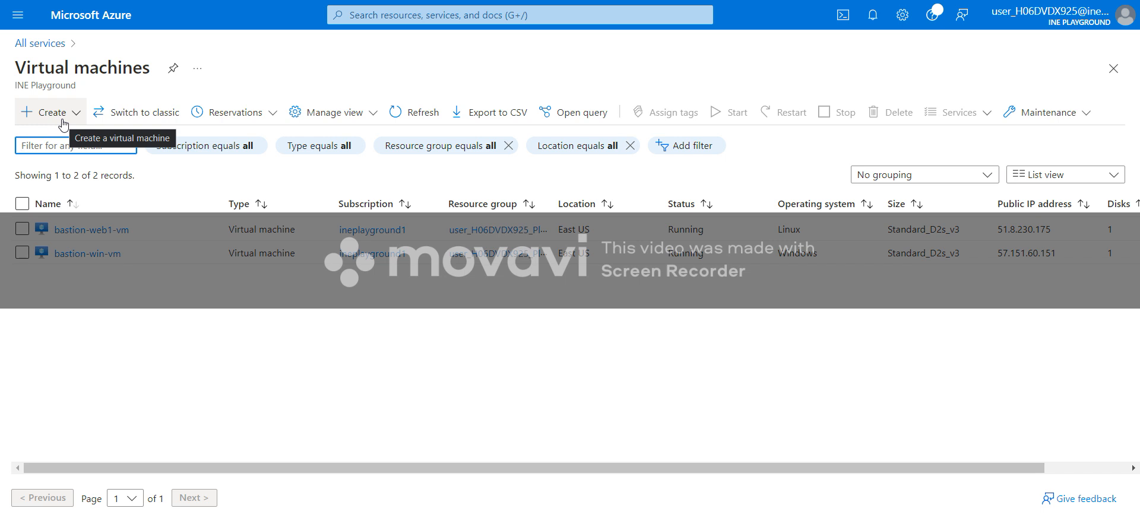
pyautogui.click(63, 125)
pyautogui.click(91, 138)
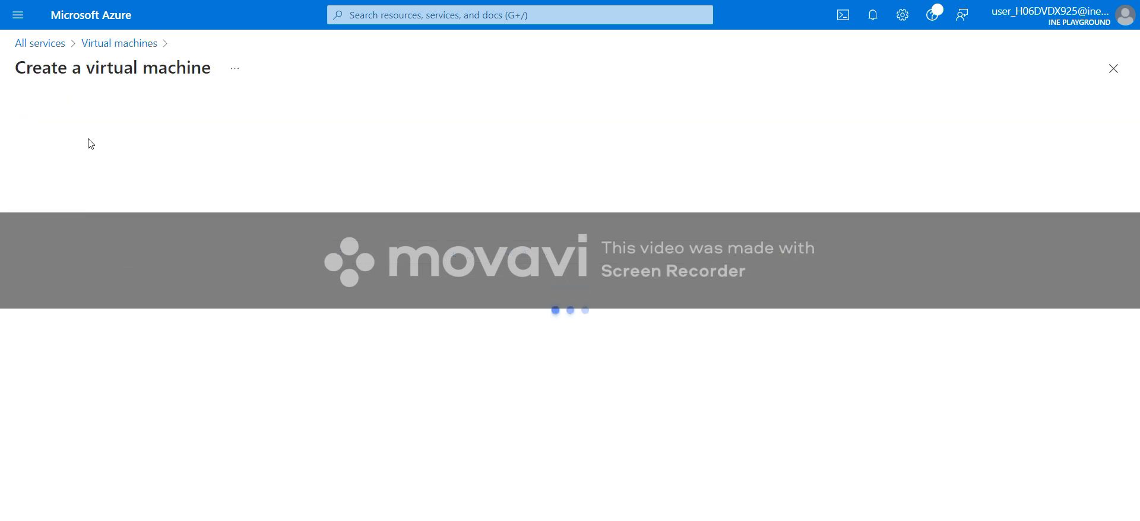
pyautogui.scroll(-7, 328, 238)
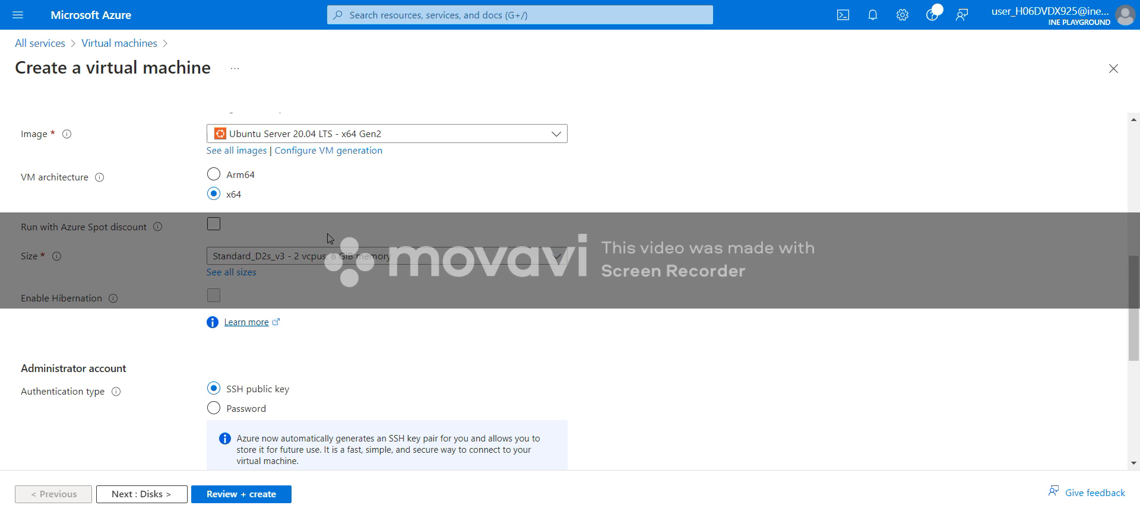
# Leave the virtual machine form for the portal home page and open the All resources list.
pyautogui.click(77, 18)
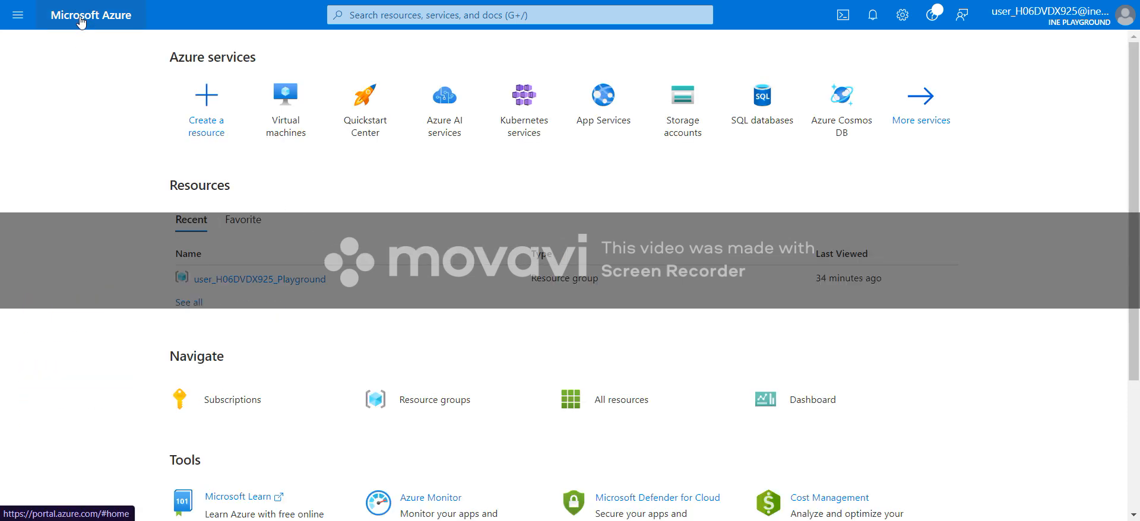
pyautogui.click(12, 18)
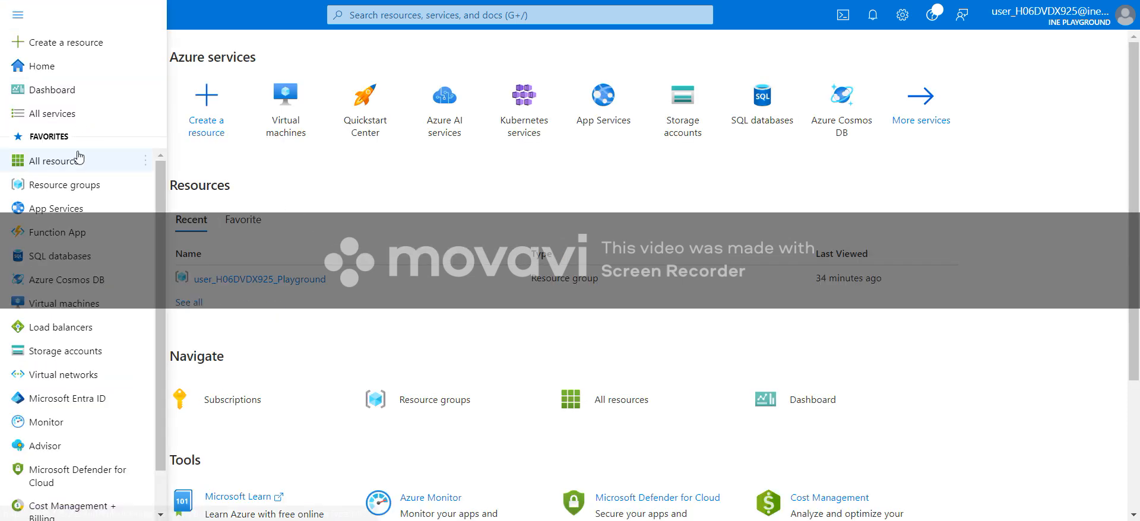
pyautogui.click(78, 161)
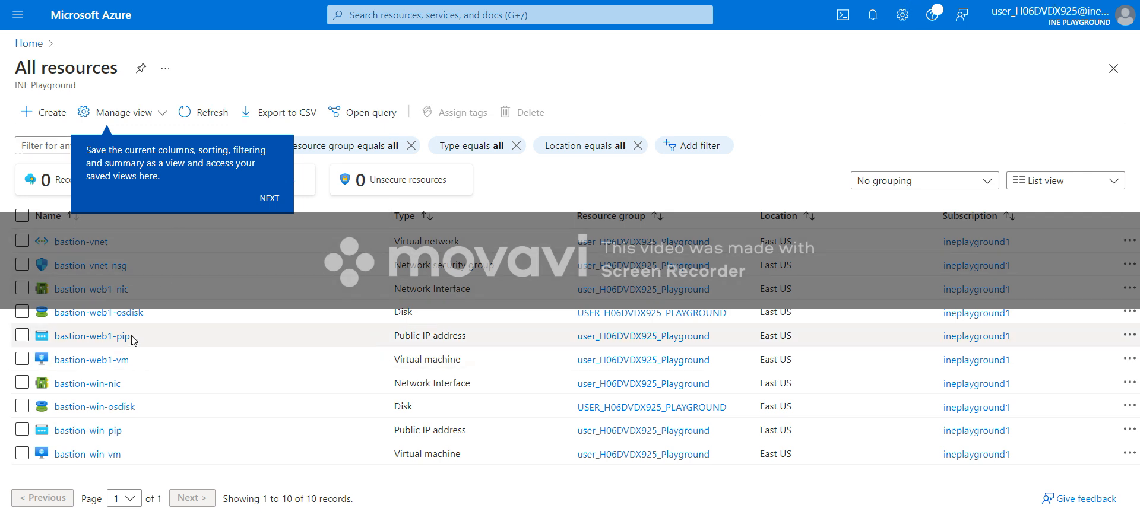
# Start creating a resource from the All resources list, look over the virtual machine form, and close it.
pyautogui.click(46, 112)
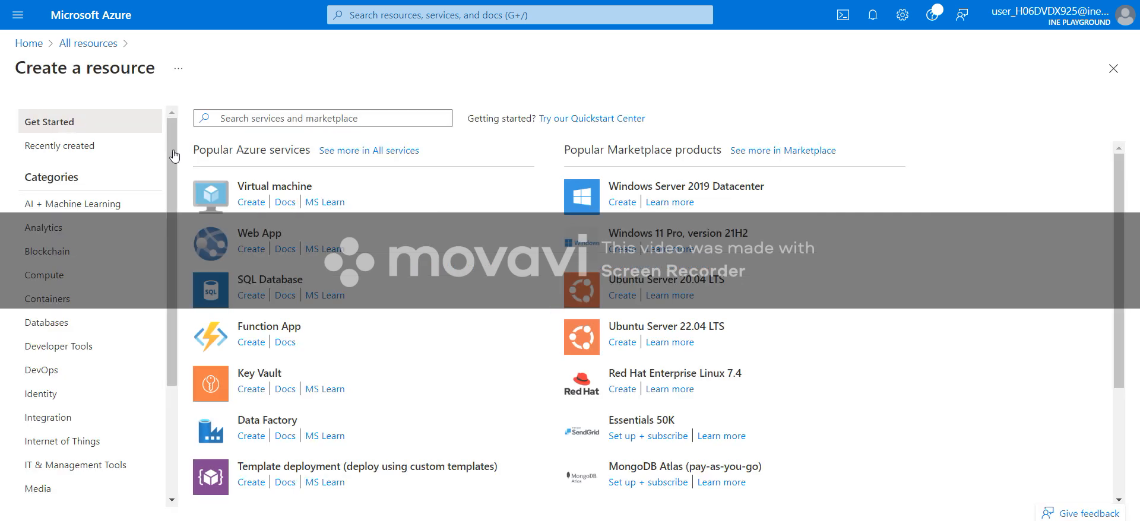
pyautogui.click(280, 186)
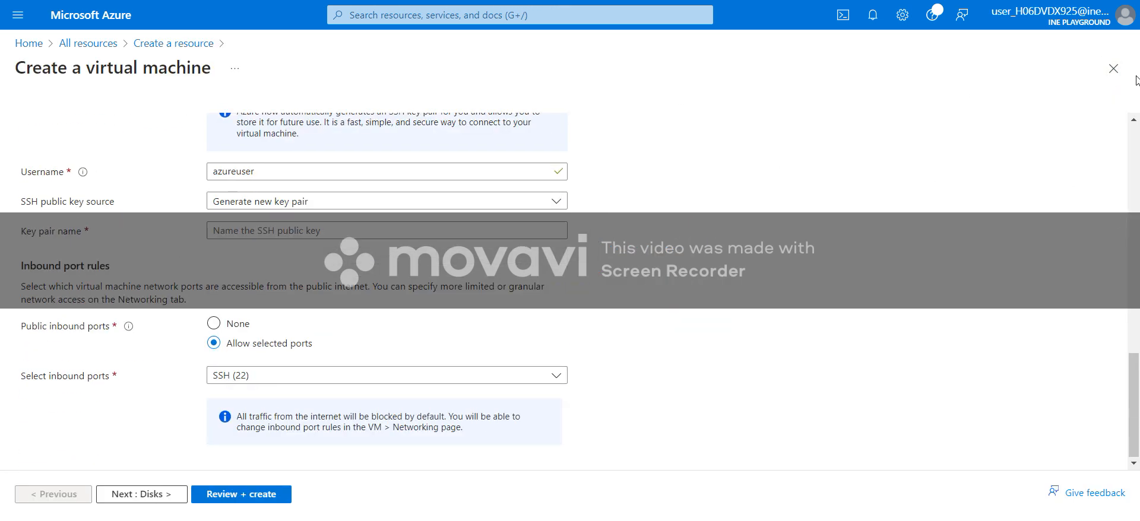
pyautogui.click(1113, 69)
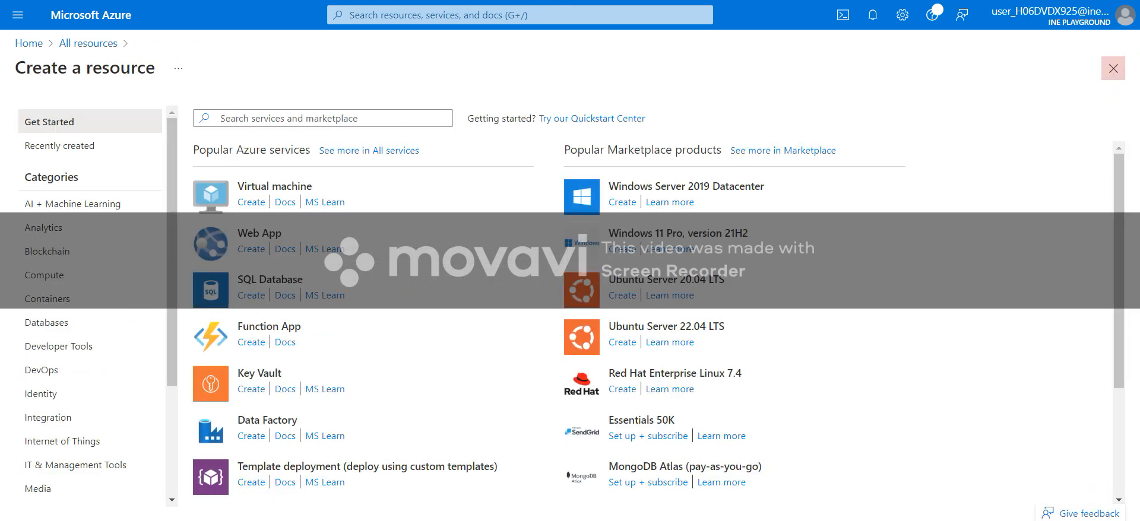
# Look through the favorite services and open the Monitor overview.
pyautogui.click(17, 15)
pyautogui.scroll(1, 67, 168)
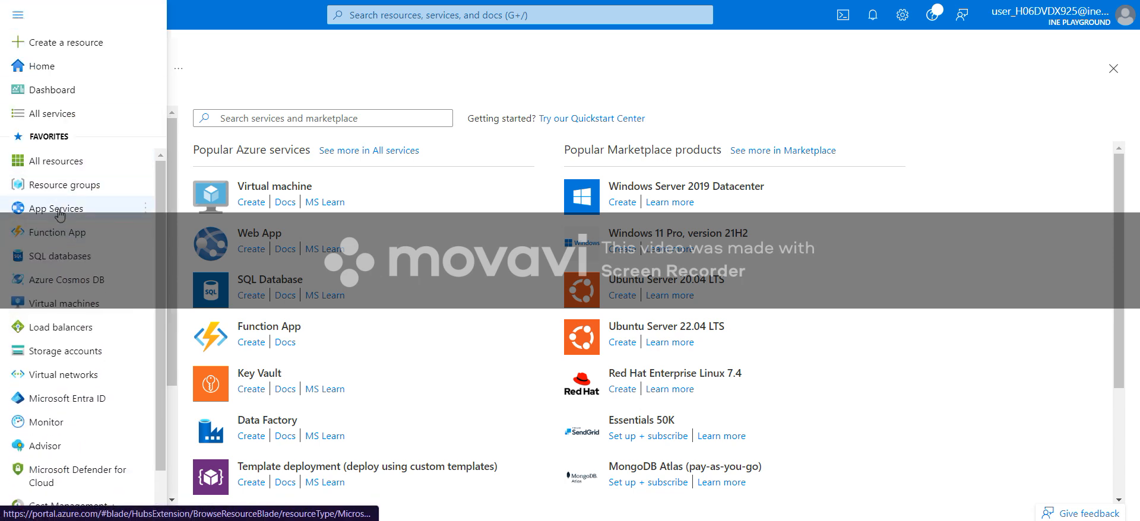
pyautogui.scroll(-1, 68, 206)
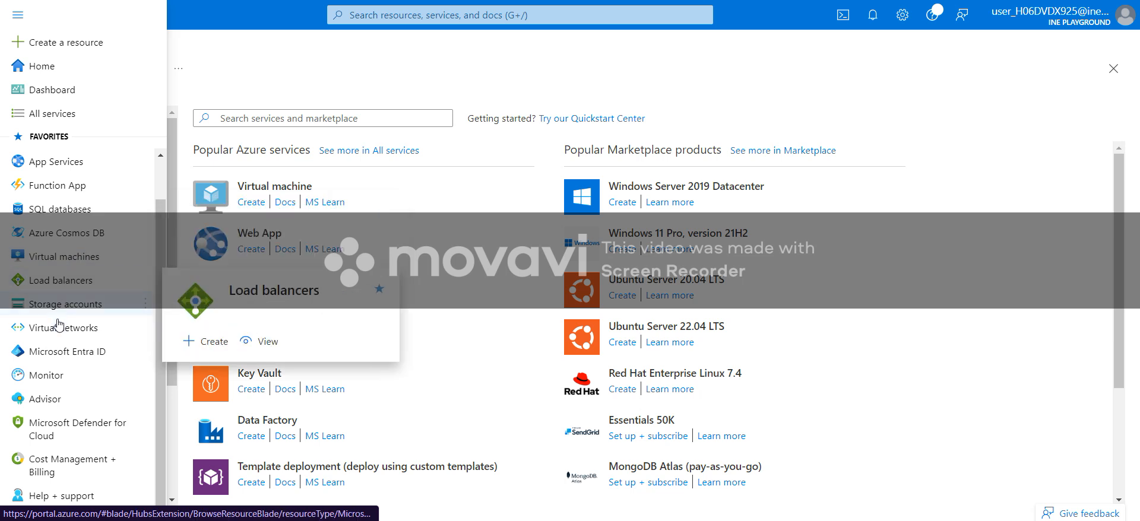
pyautogui.click(60, 376)
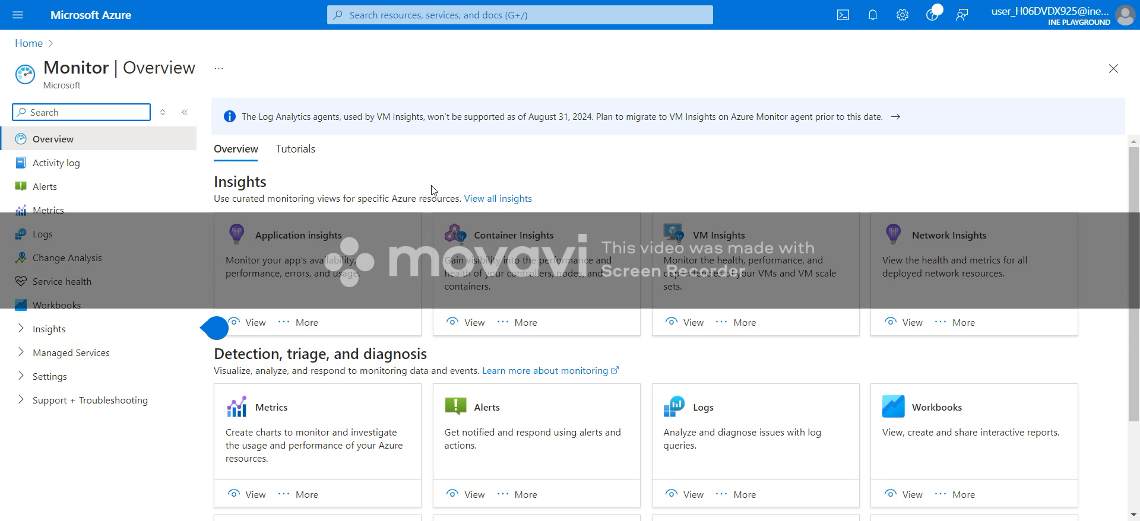
# Open Advisor from the favorite services and look over its recommendation categories.
pyautogui.click(17, 15)
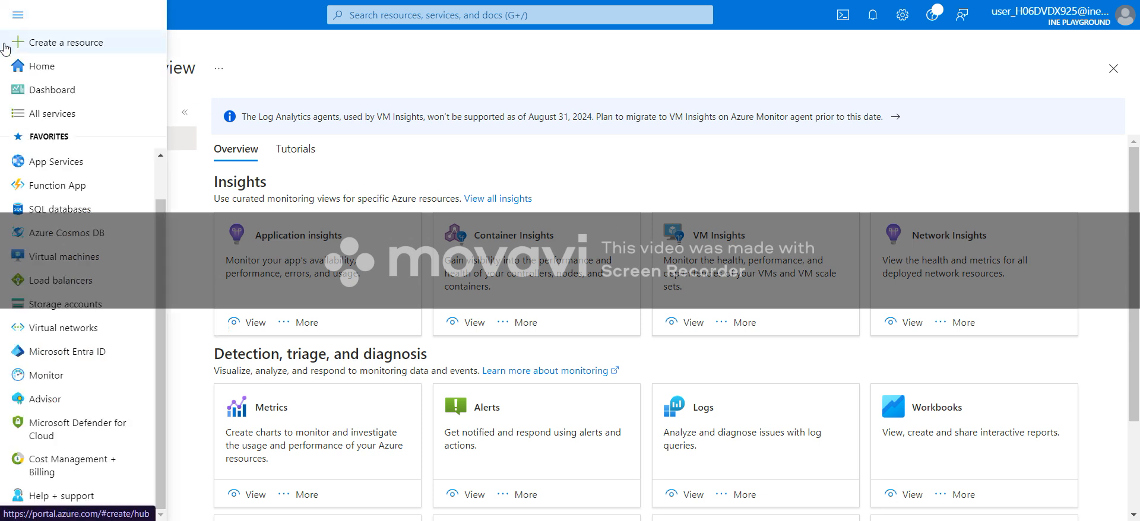
pyautogui.moveTo(50, 406)
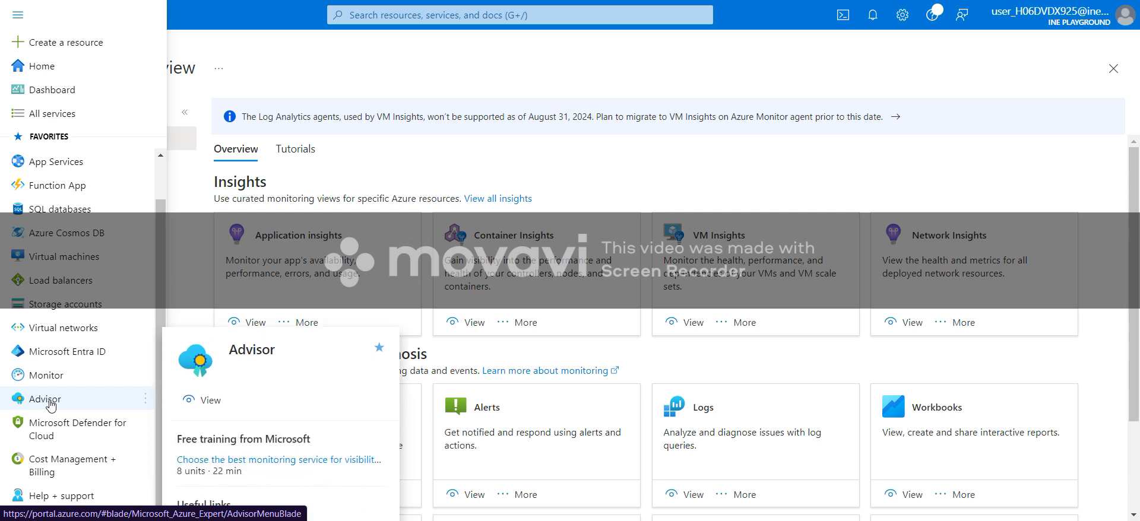
pyautogui.click(50, 403)
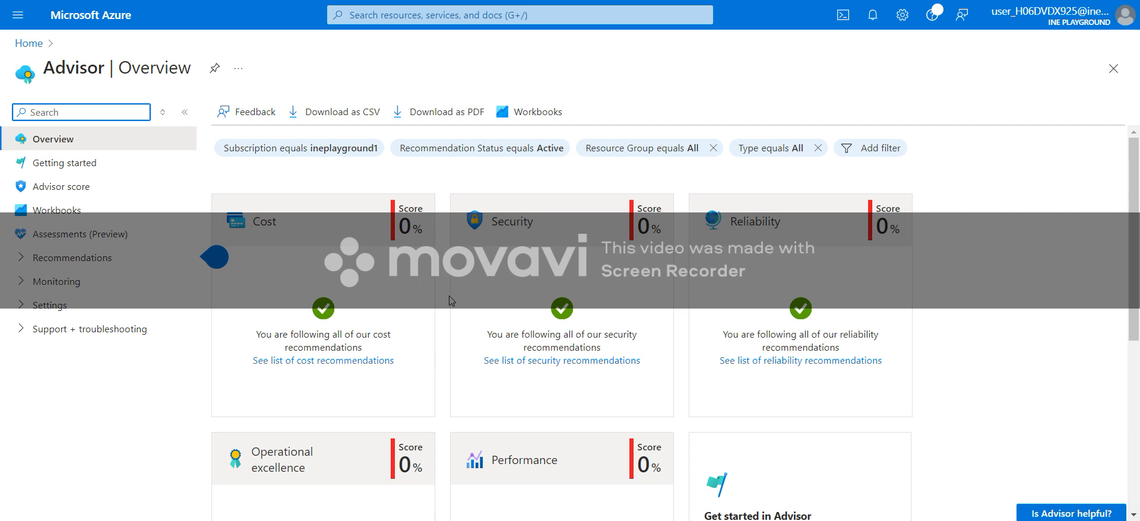
pyautogui.scroll(-5, 445, 255)
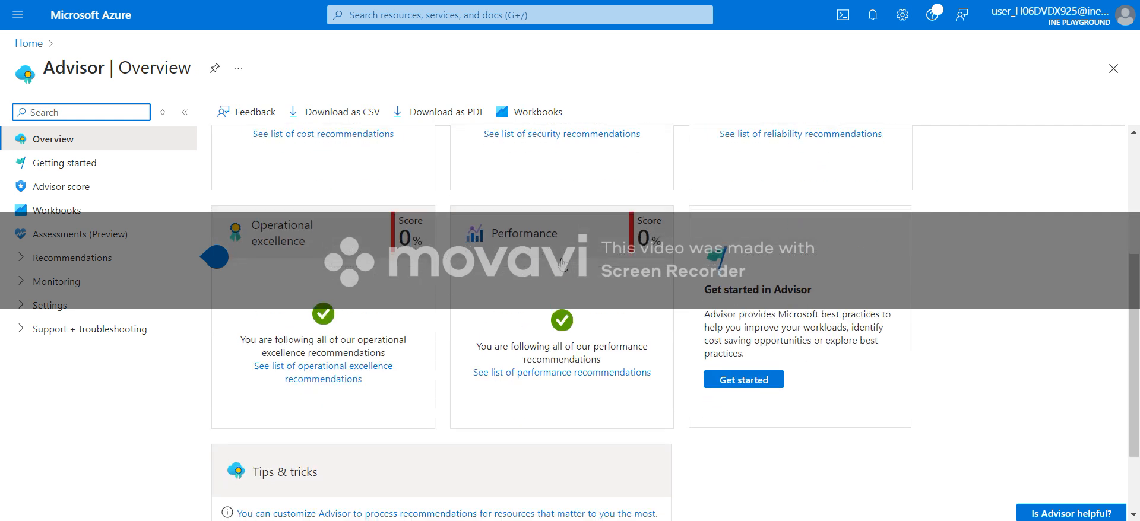
pyautogui.scroll(5, 592, 285)
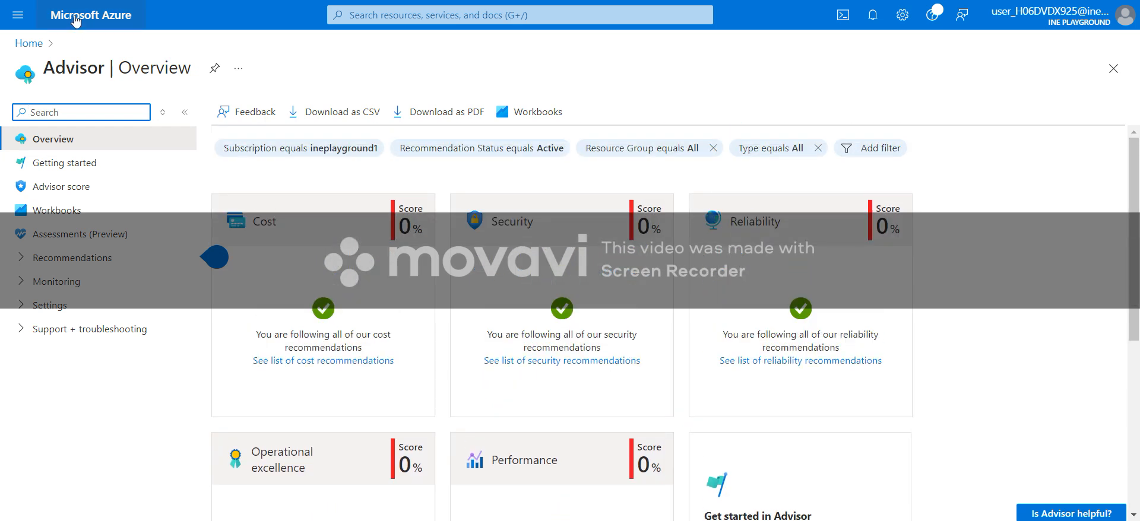
# Return to the portal home page and preview the Microsoft Defender for Cloud, Cost Management + Billing and Advisor services.
pyautogui.click(44, 24)
pyautogui.click(18, 15)
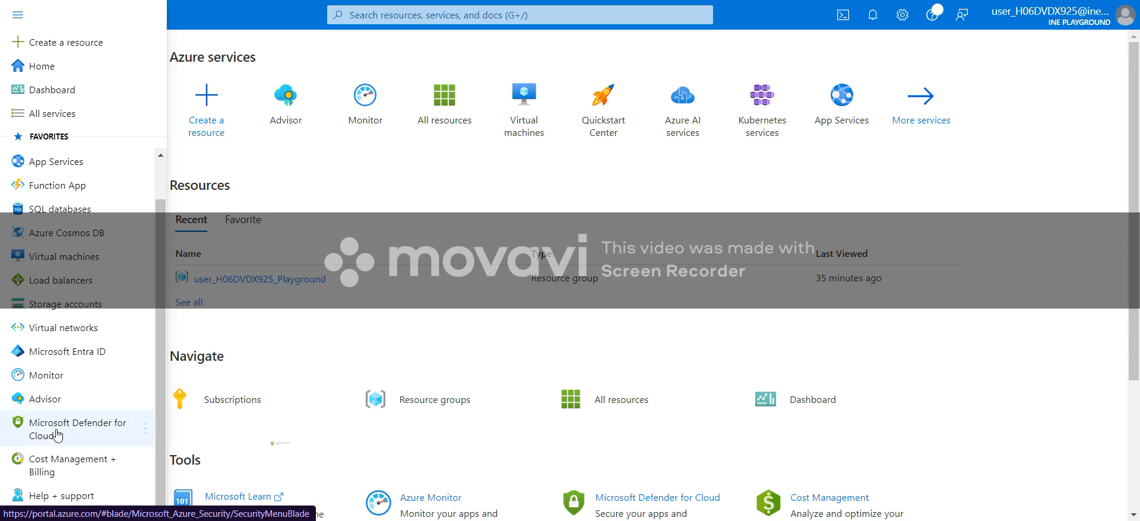
pyautogui.moveTo(57, 436)
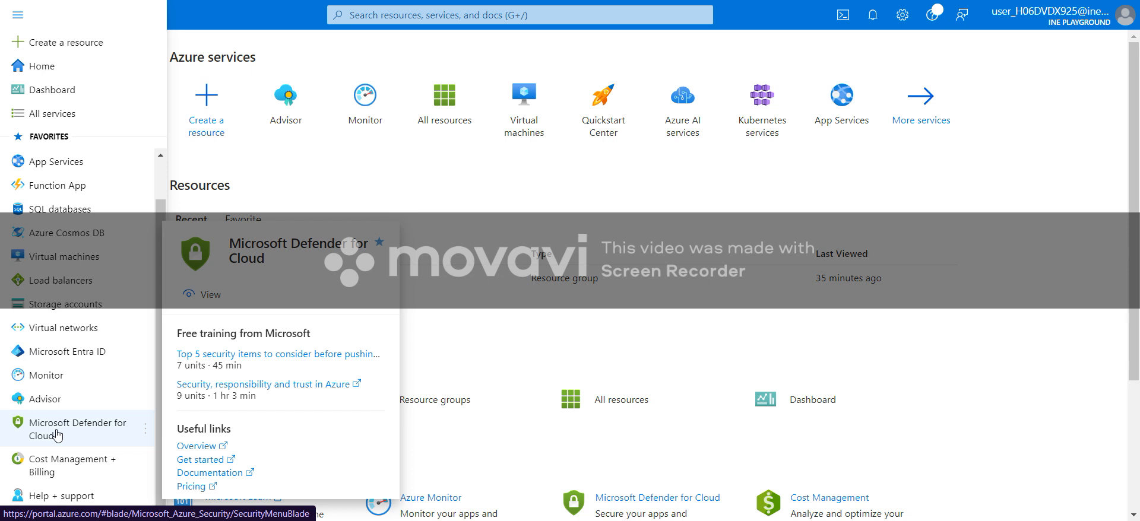
pyautogui.moveTo(52, 477)
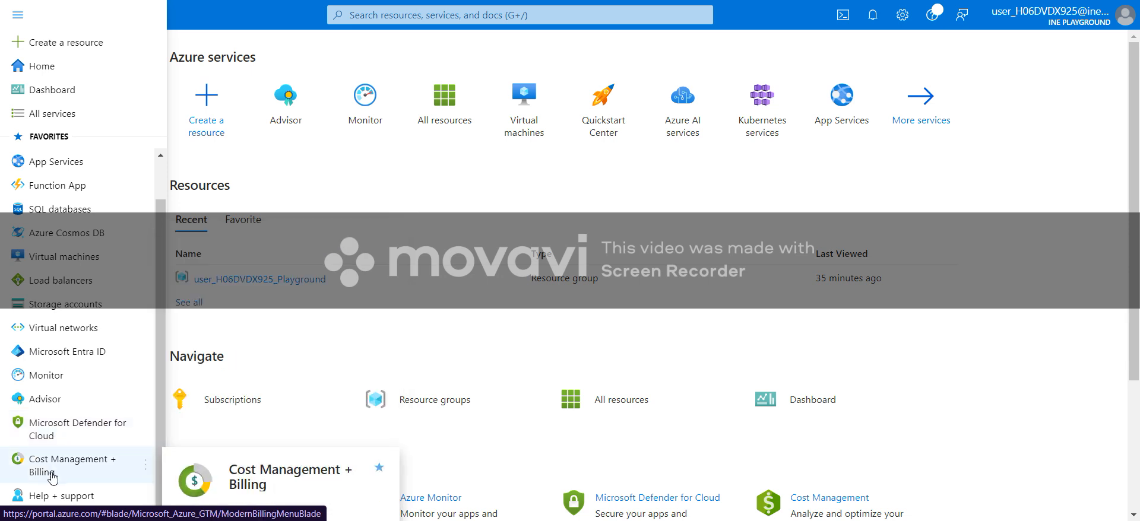
pyautogui.moveTo(56, 506)
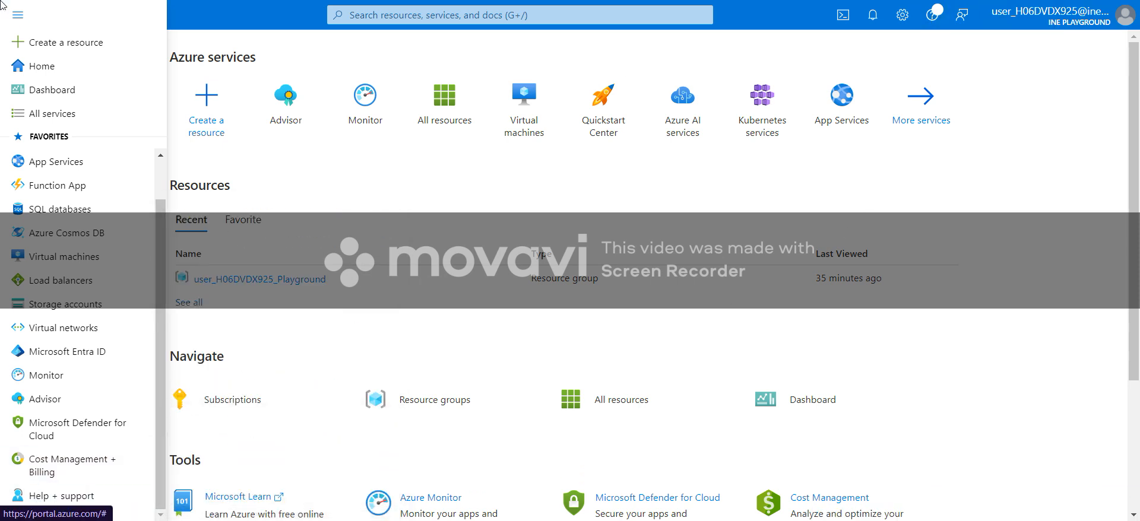
pyautogui.click(22, 19)
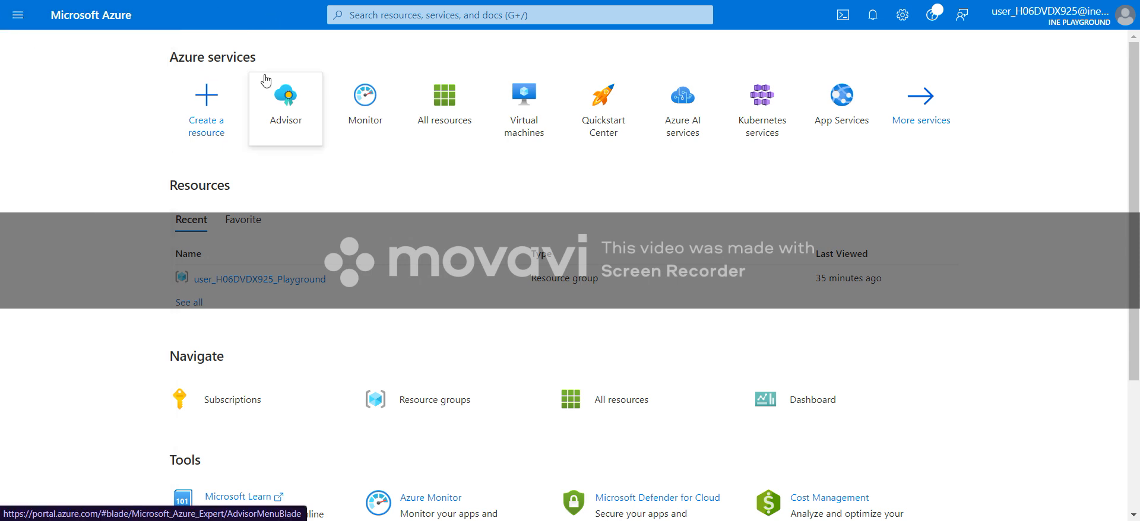
pyautogui.moveTo(265, 80)
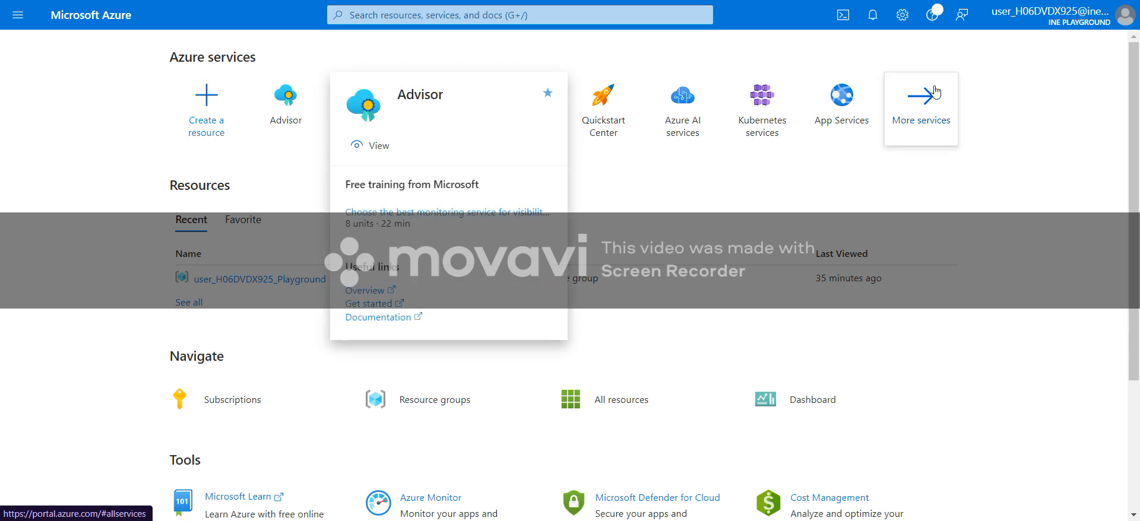